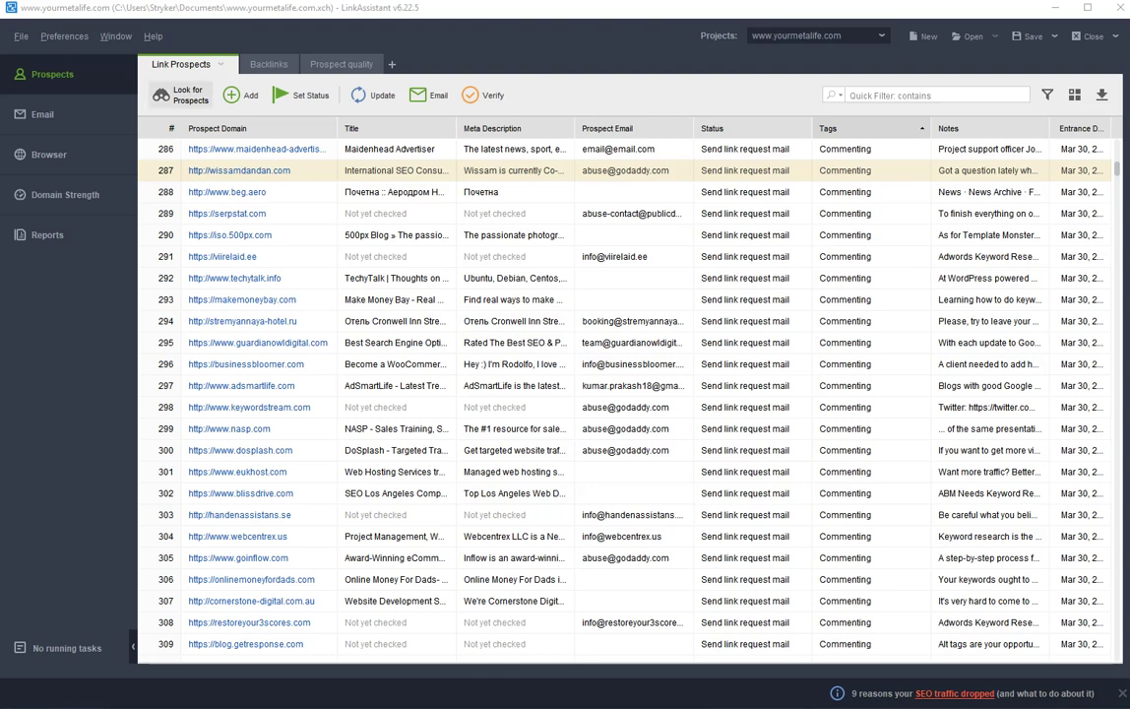
# Review the search methods offered for finding link prospects and dismiss the wizard without starting a search
pyautogui.click(180, 94)
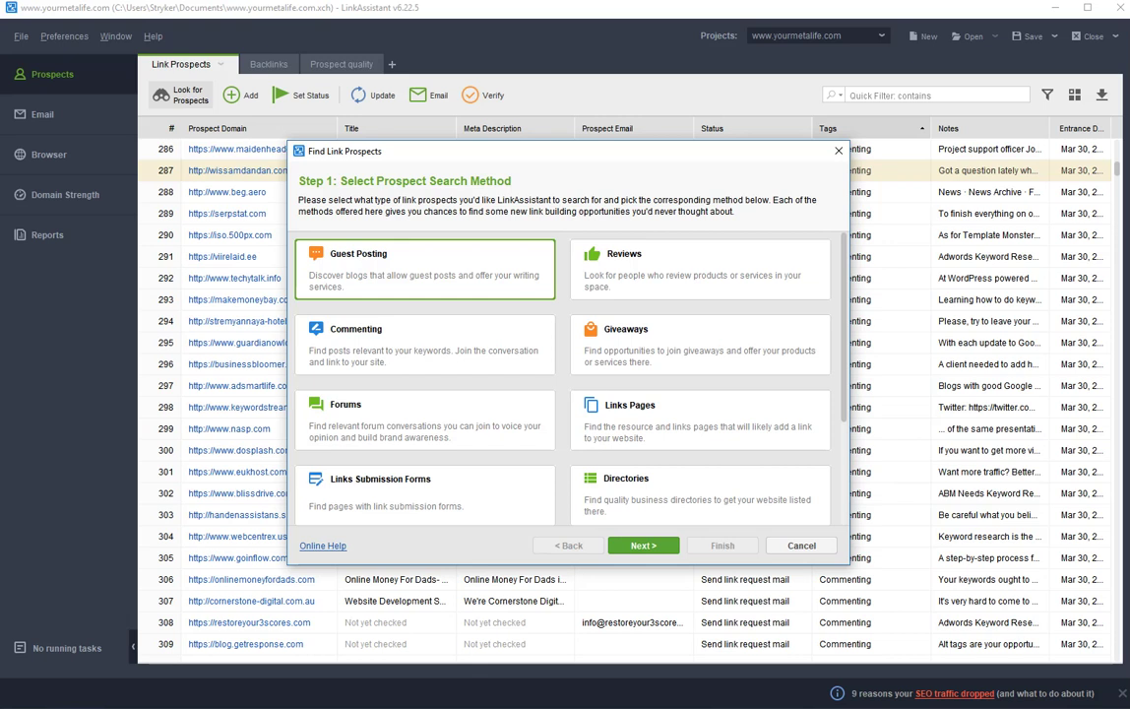
pyautogui.scroll(-1, 562, 379)
pyautogui.scroll(1, 563, 379)
pyautogui.scroll(-3, 563, 379)
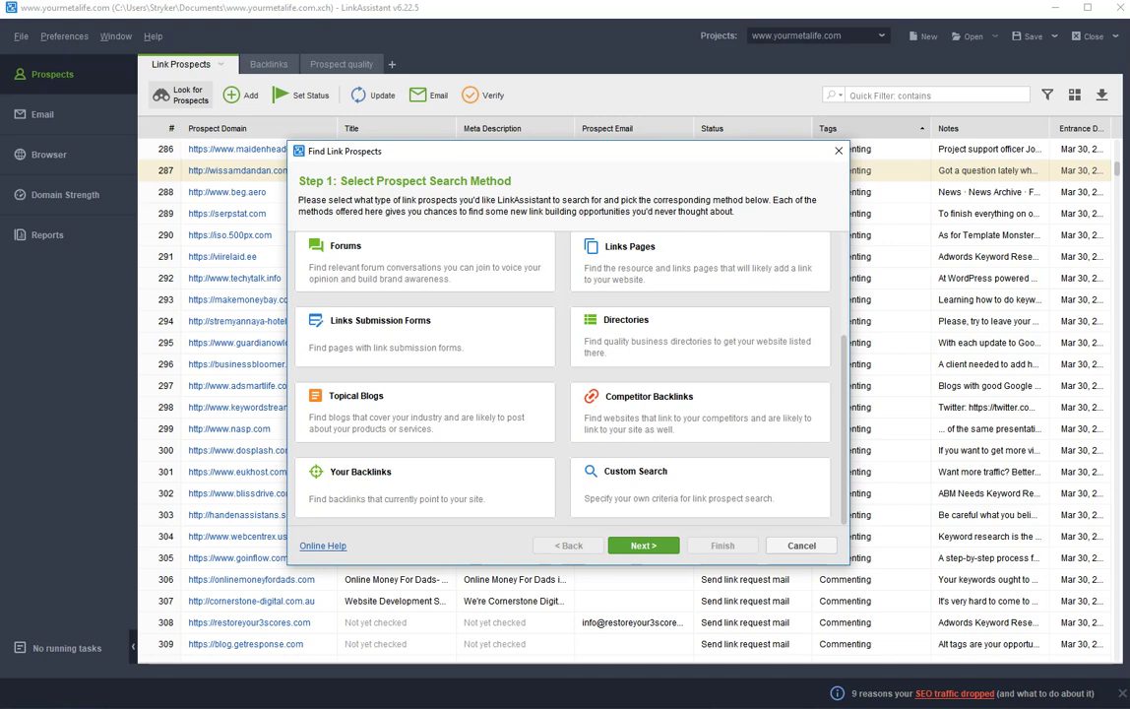
pyautogui.click(838, 151)
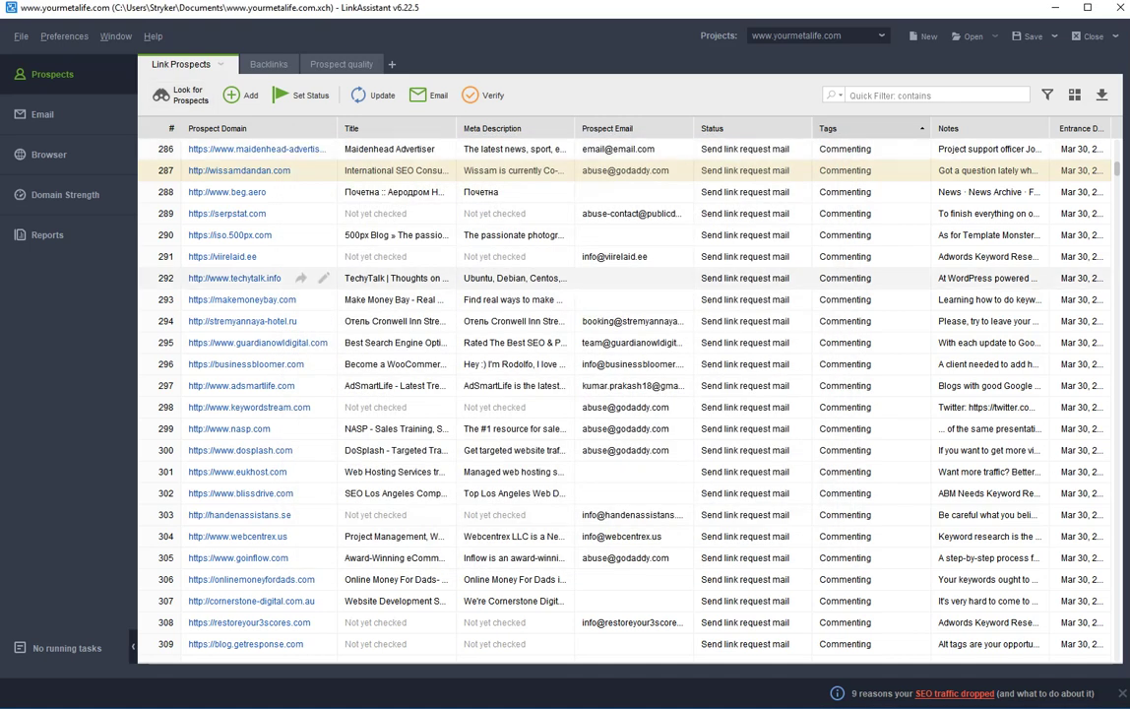
# Open the first prospect in the list, htmlcommentbox.com, in the internal browser and look over its home page
pyautogui.scroll(16, 325, 256)
pyautogui.scroll(20, 325, 493)
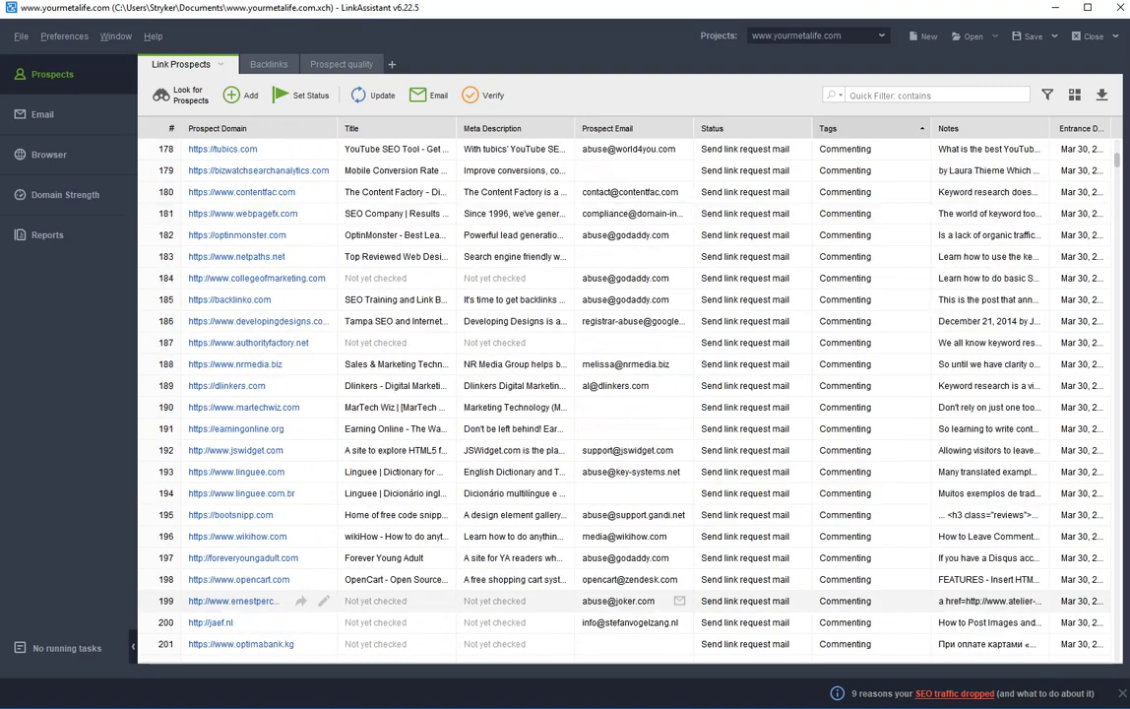
pyautogui.scroll(20, 325, 601)
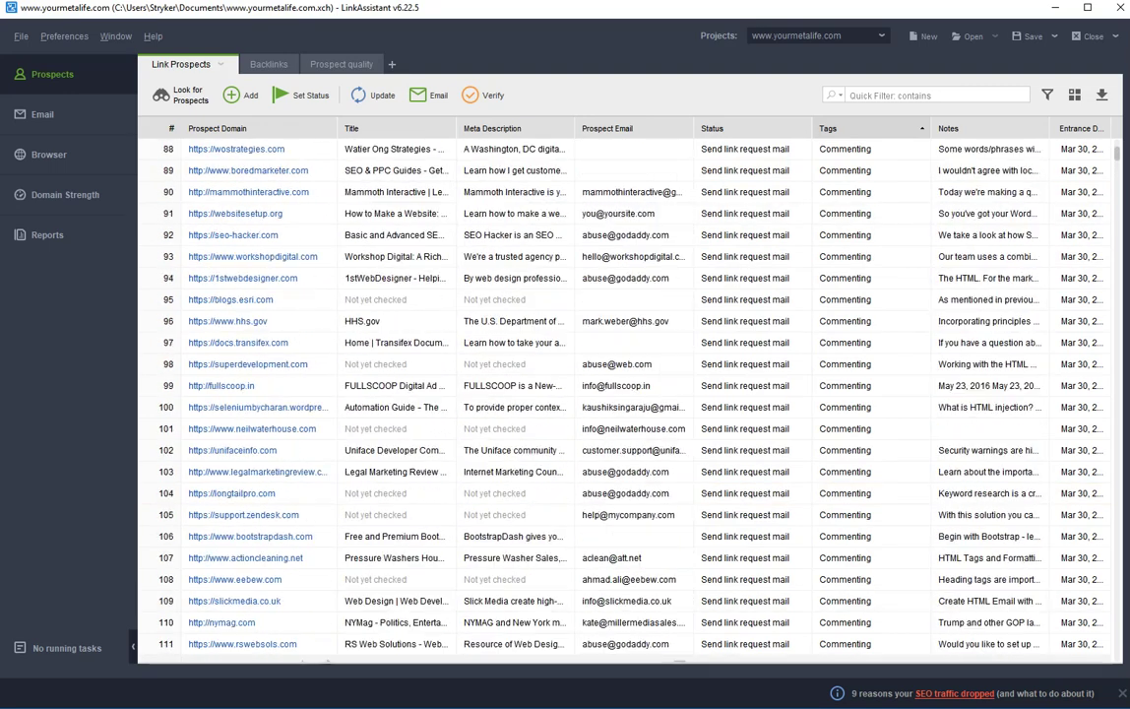
pyautogui.scroll(18, 325, 394)
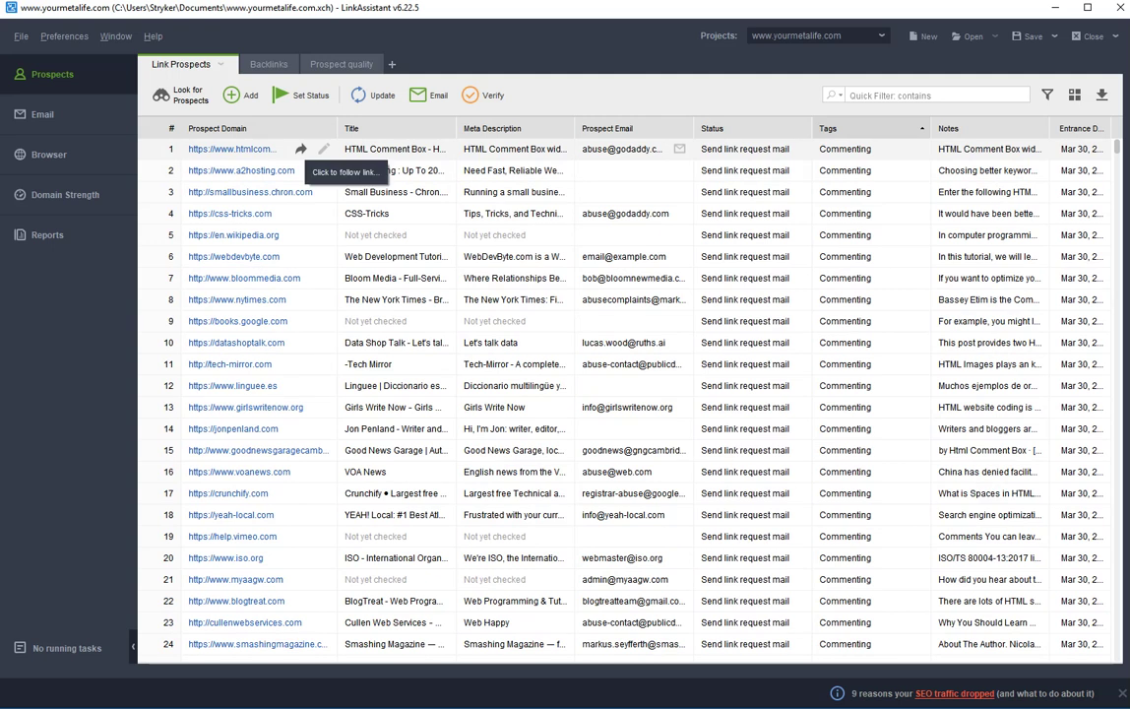
pyautogui.click(301, 148)
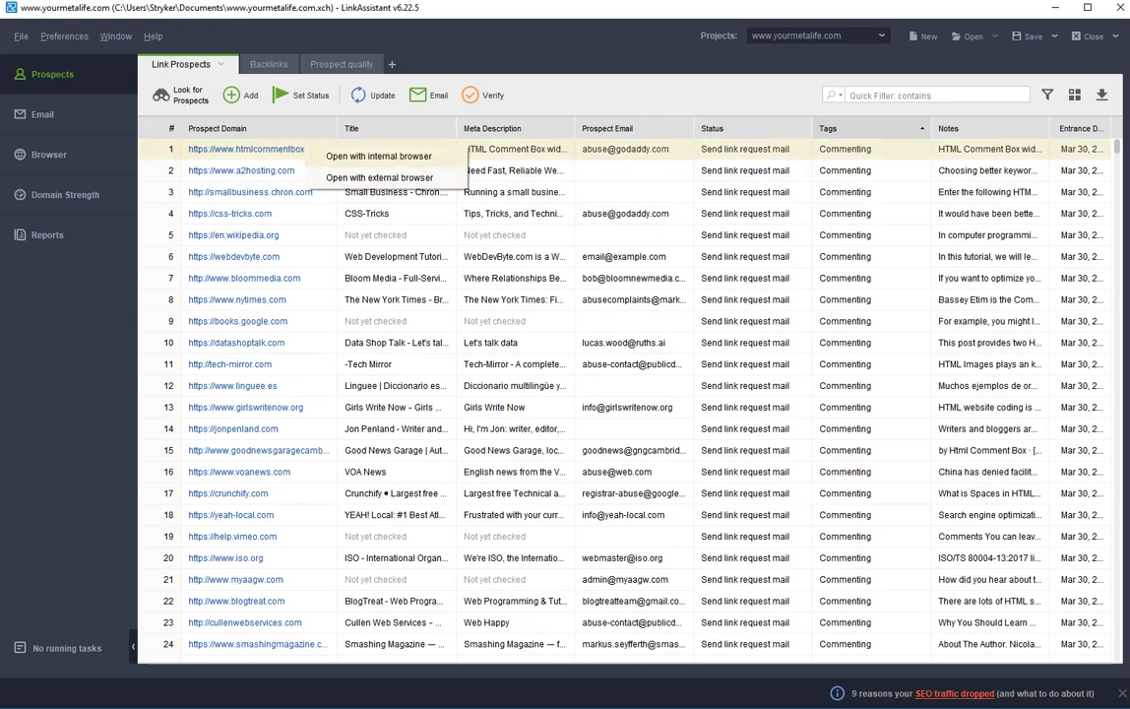
pyautogui.click(379, 155)
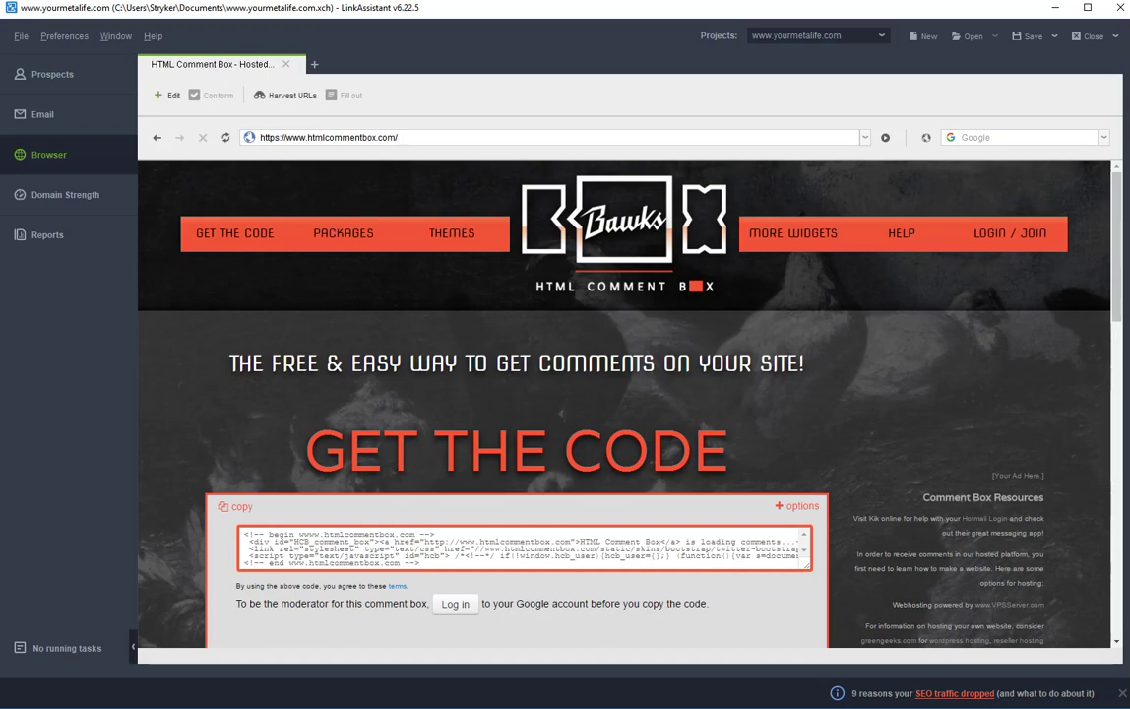
pyautogui.scroll(-10, 624, 403)
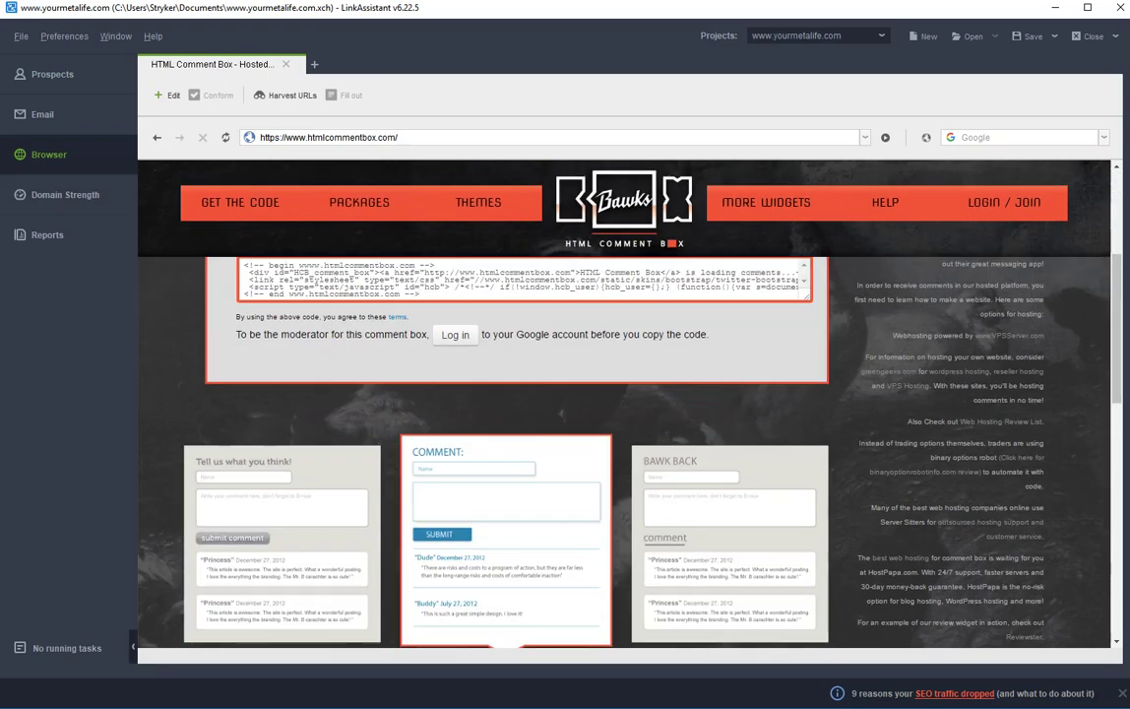
pyautogui.scroll(-3, 624, 404)
pyautogui.scroll(15, 624, 403)
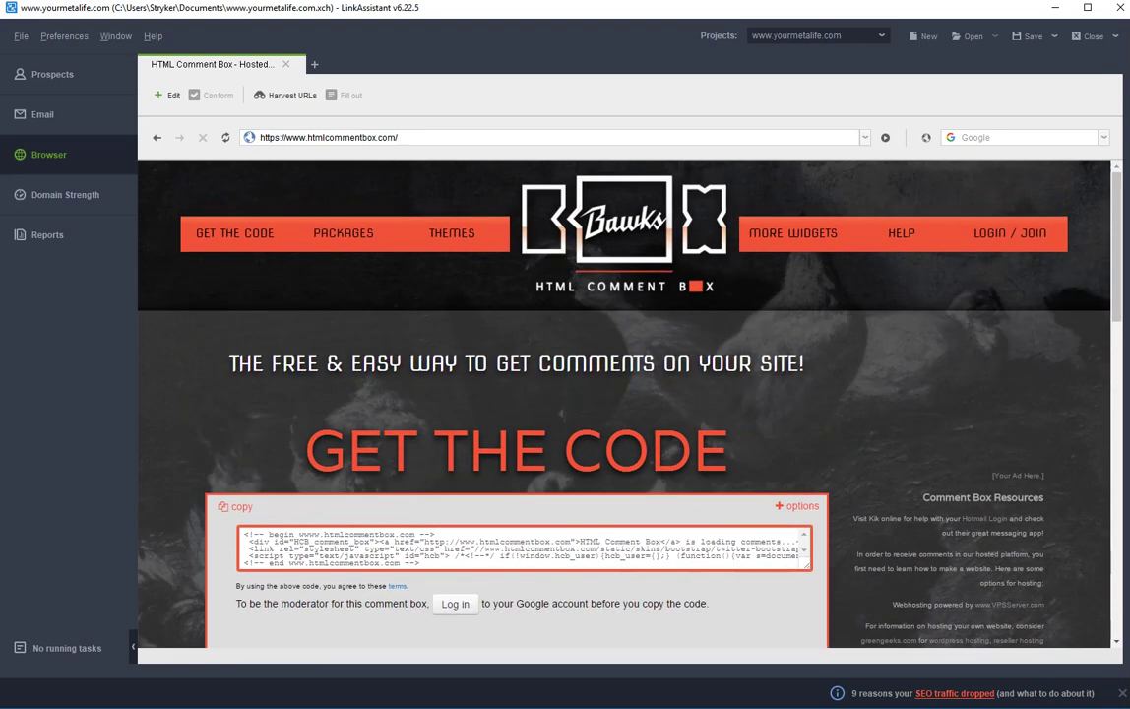
# Return to the link prospects list and sort it by tags in descending order
pyautogui.click(49, 74)
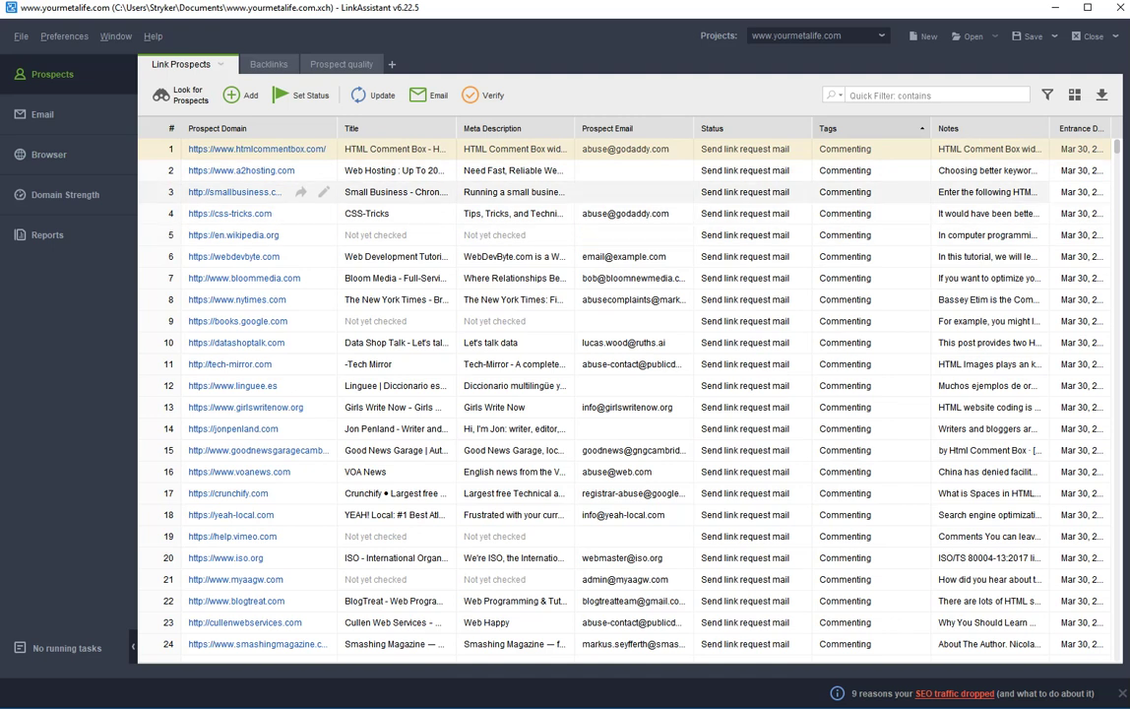
pyautogui.click(867, 128)
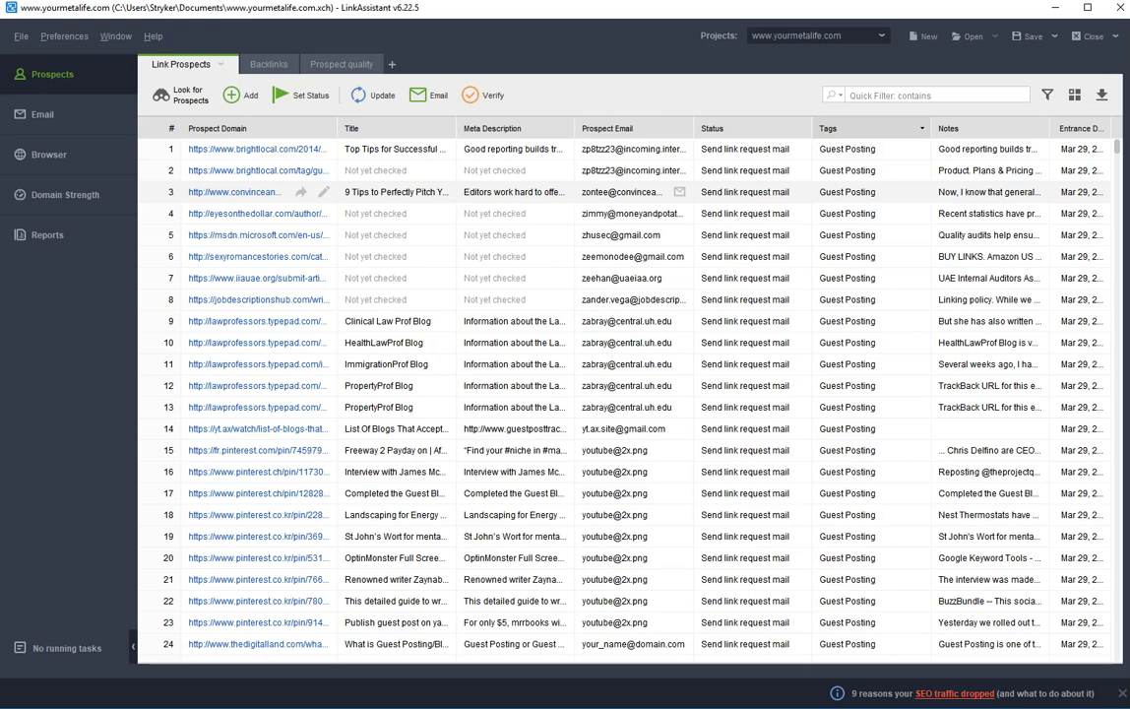
# Inspect the fields of a new email message, including CC and BCC, and discard the message
pyautogui.click(43, 114)
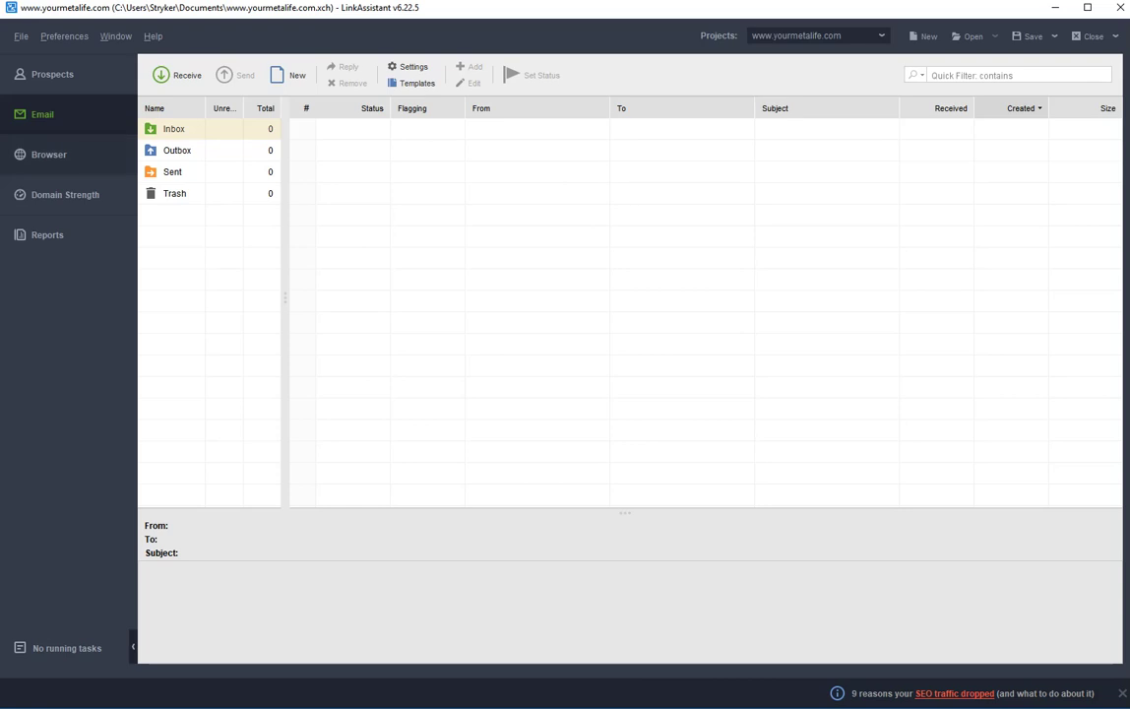
pyautogui.click(289, 74)
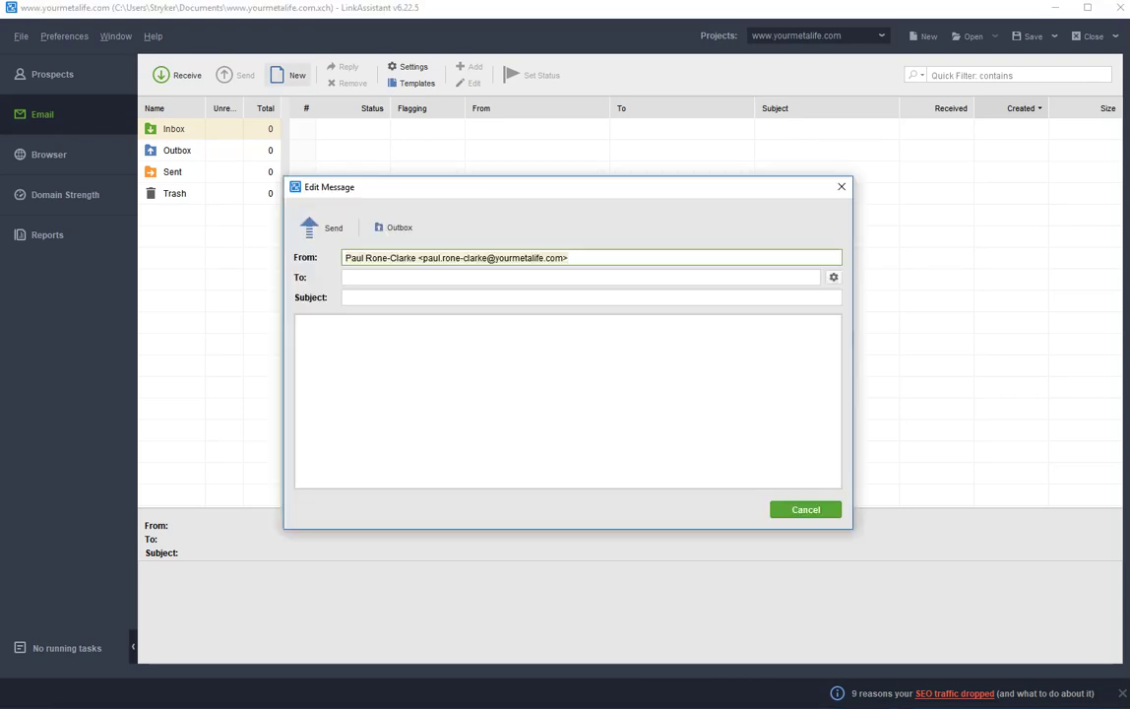
pyautogui.click(303, 328)
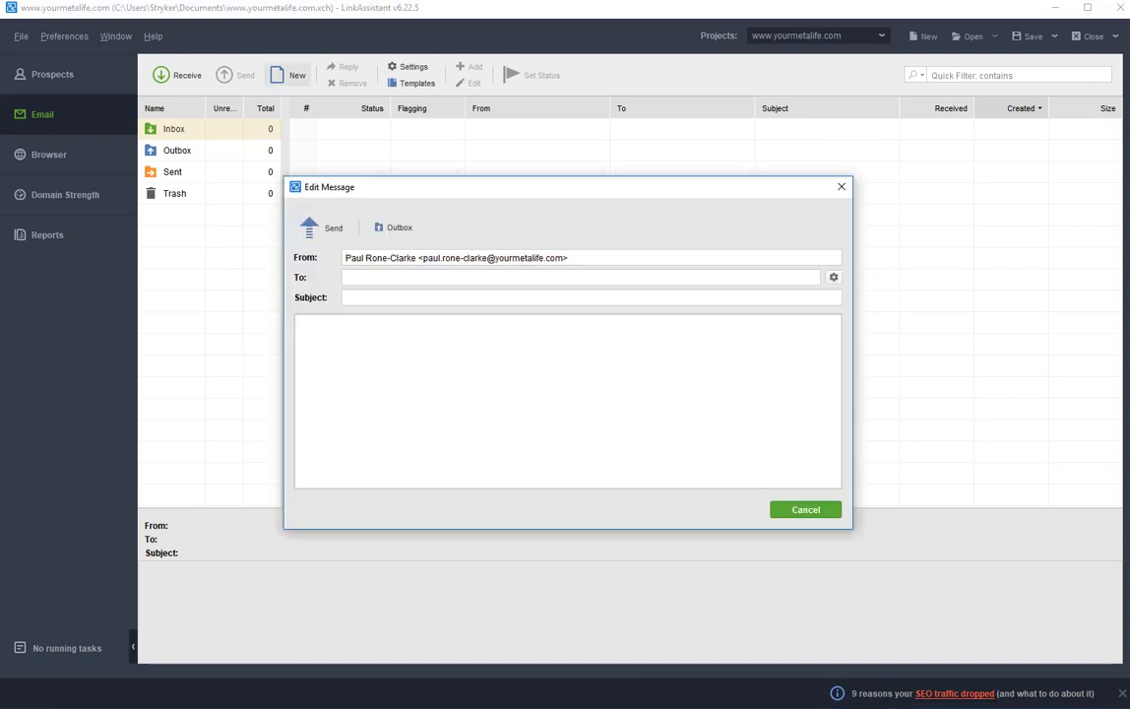
pyautogui.click(833, 277)
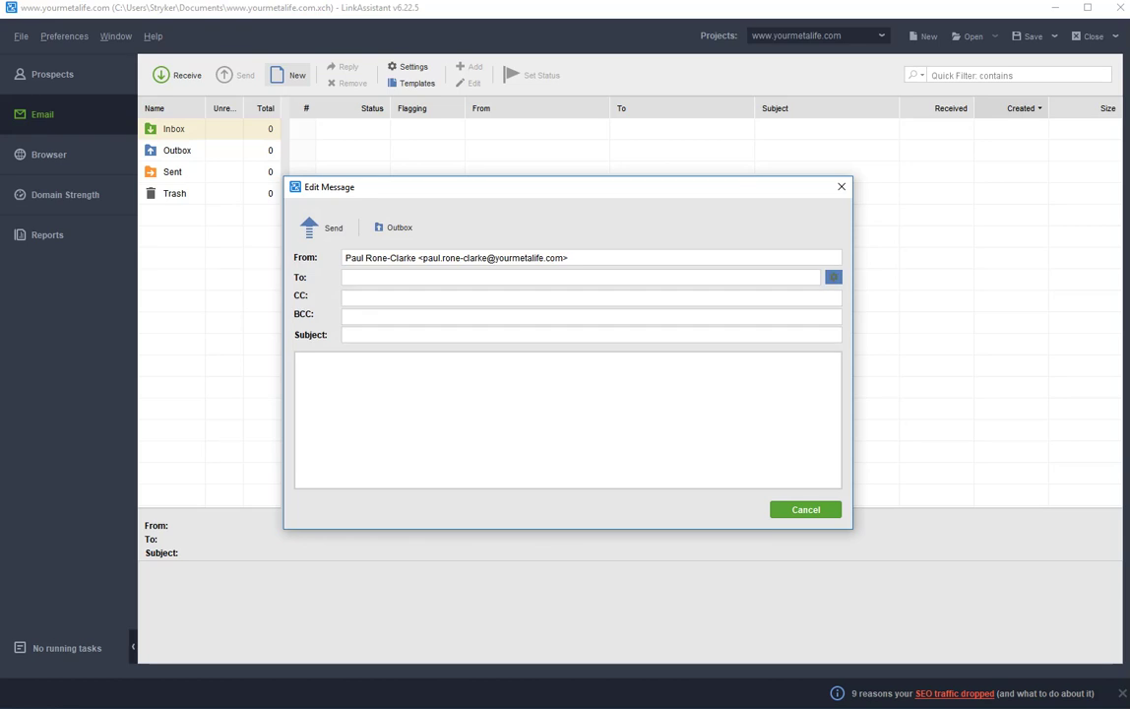
pyautogui.click(842, 186)
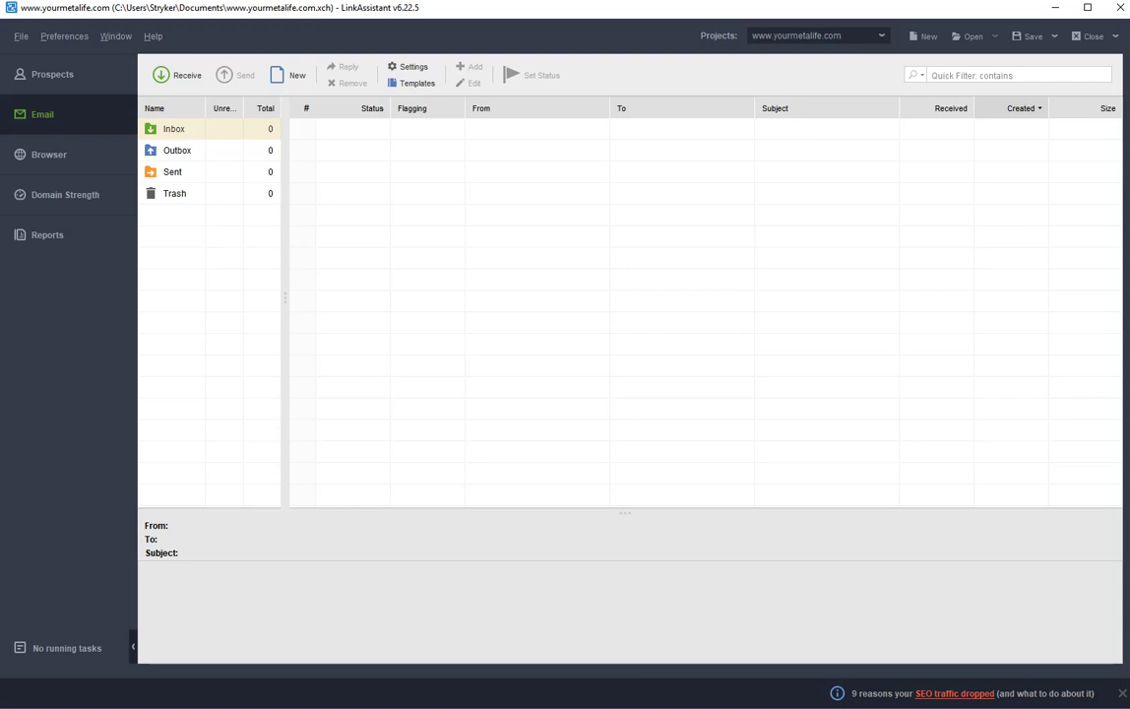
# View the miscellaneous global settings in the preferences and close them without making changes
pyautogui.click(52, 74)
pyautogui.click(42, 114)
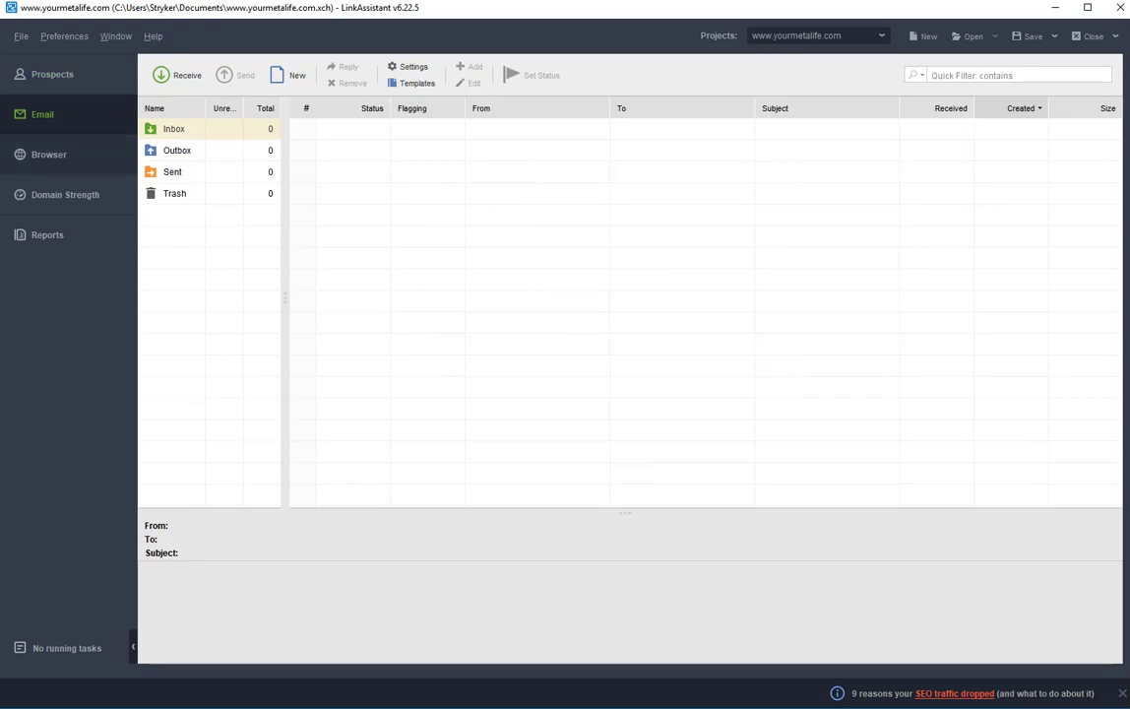
pyautogui.click(64, 36)
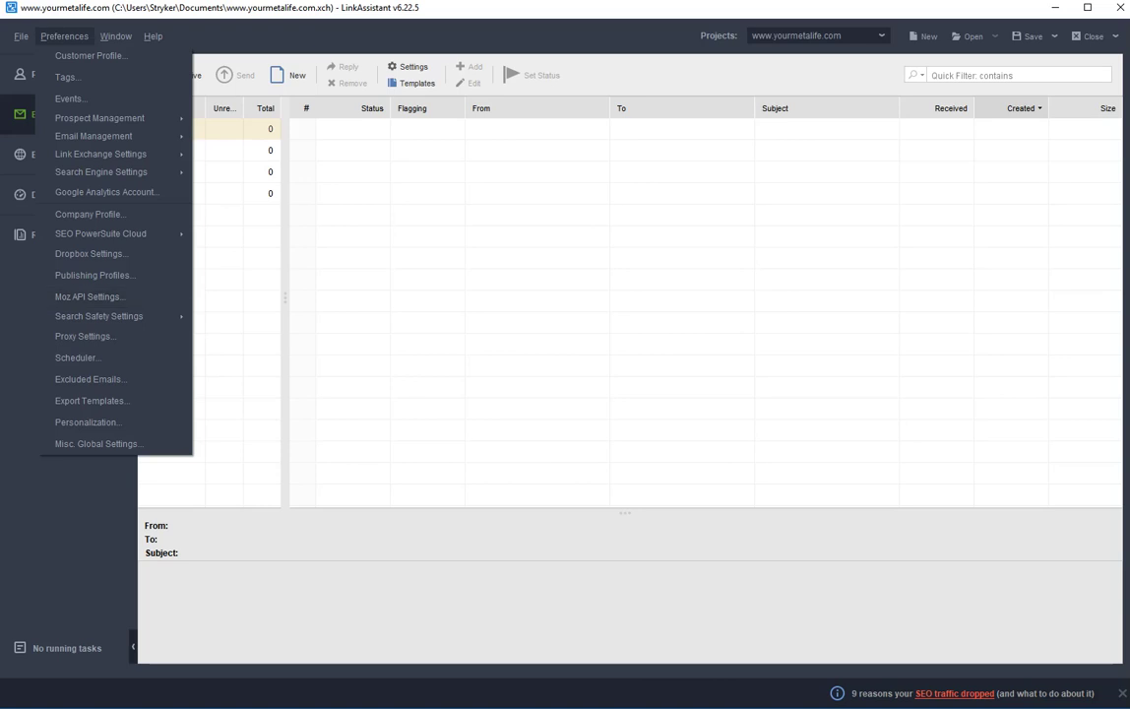
pyautogui.click(97, 443)
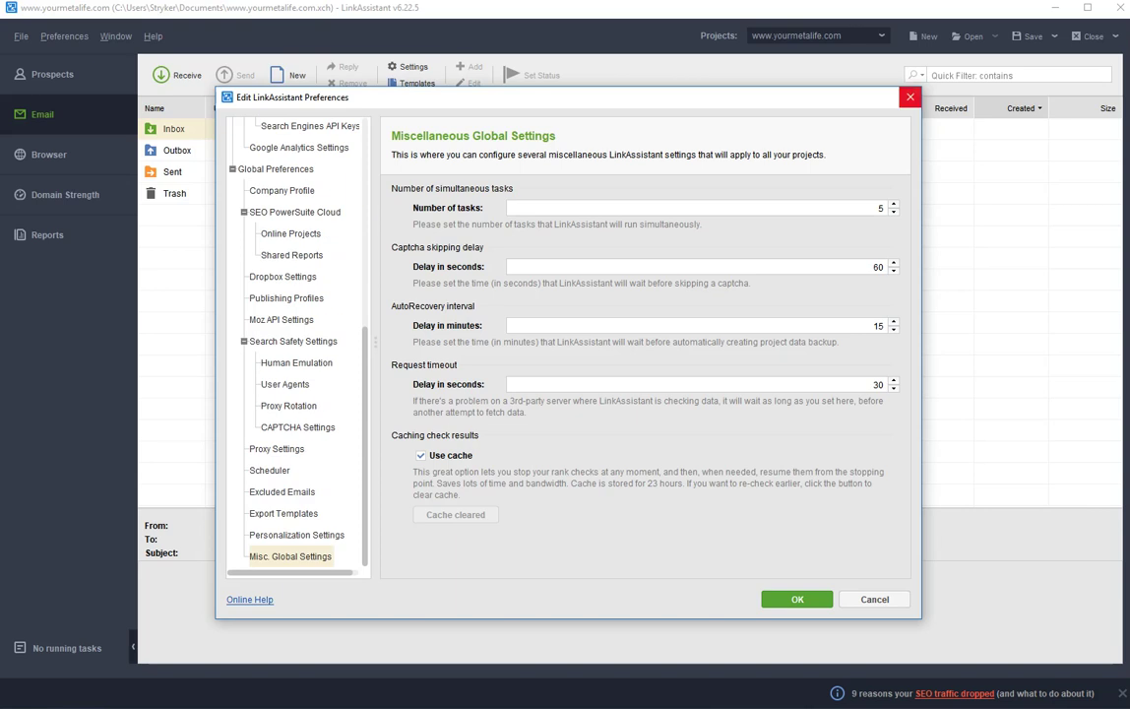
pyautogui.click(910, 96)
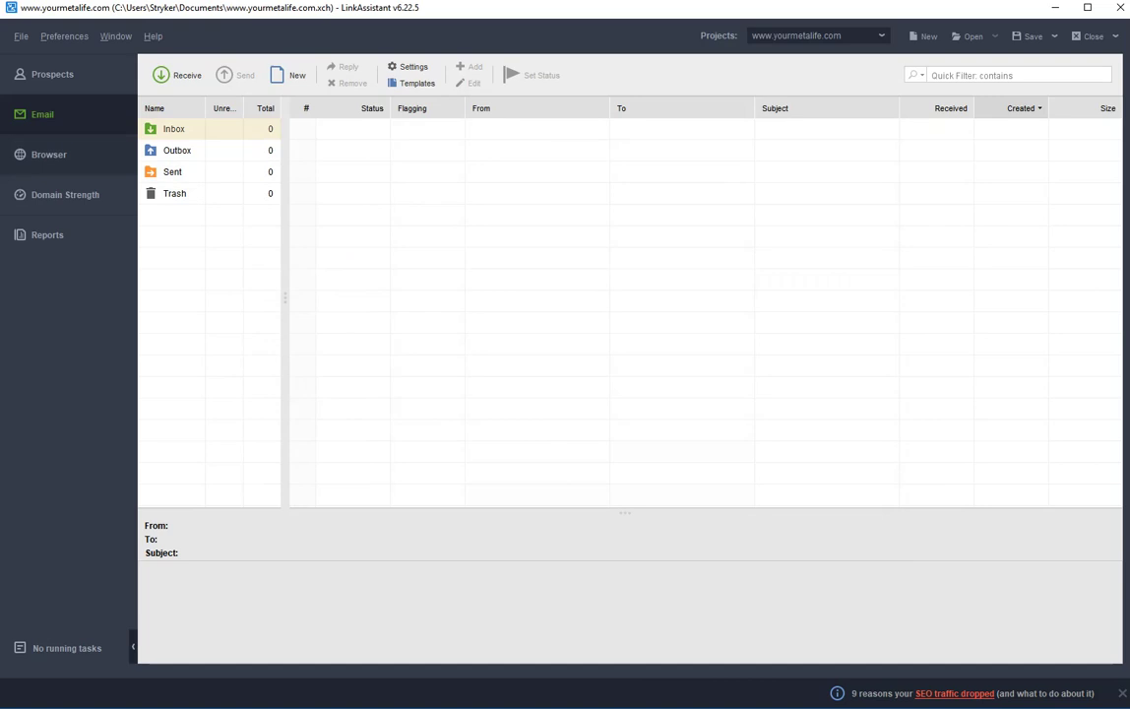
# Filter the link prospects list by the text "competi"
pyautogui.click(53, 75)
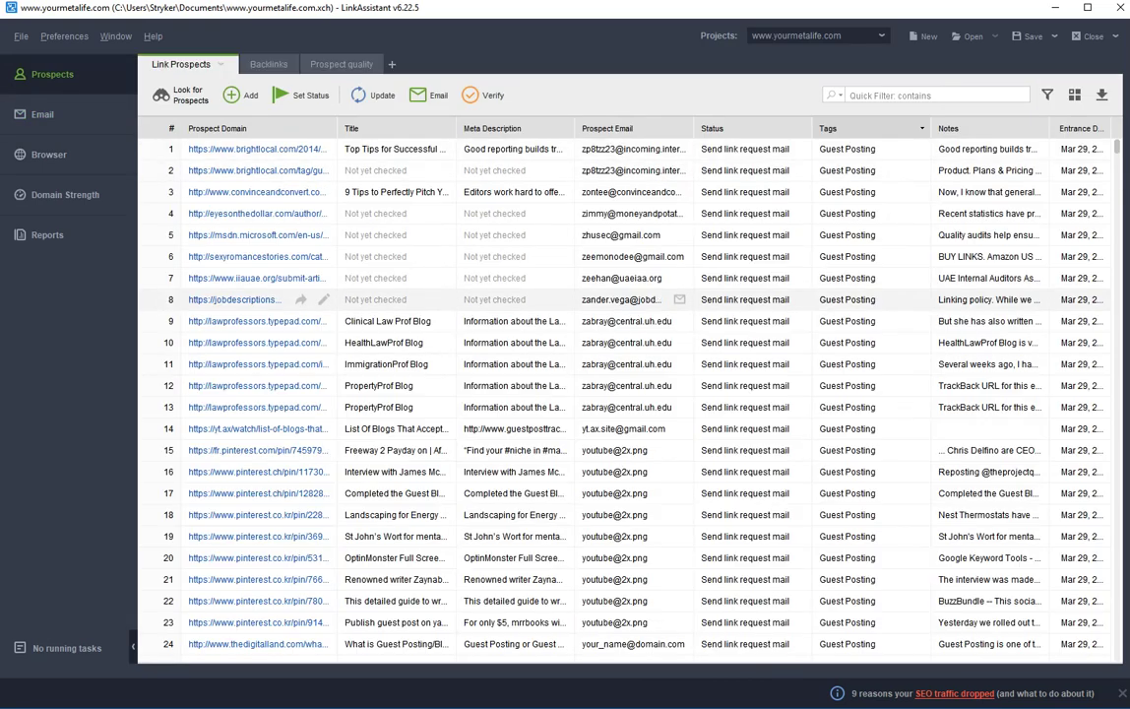
pyautogui.scroll(-20, 630, 299)
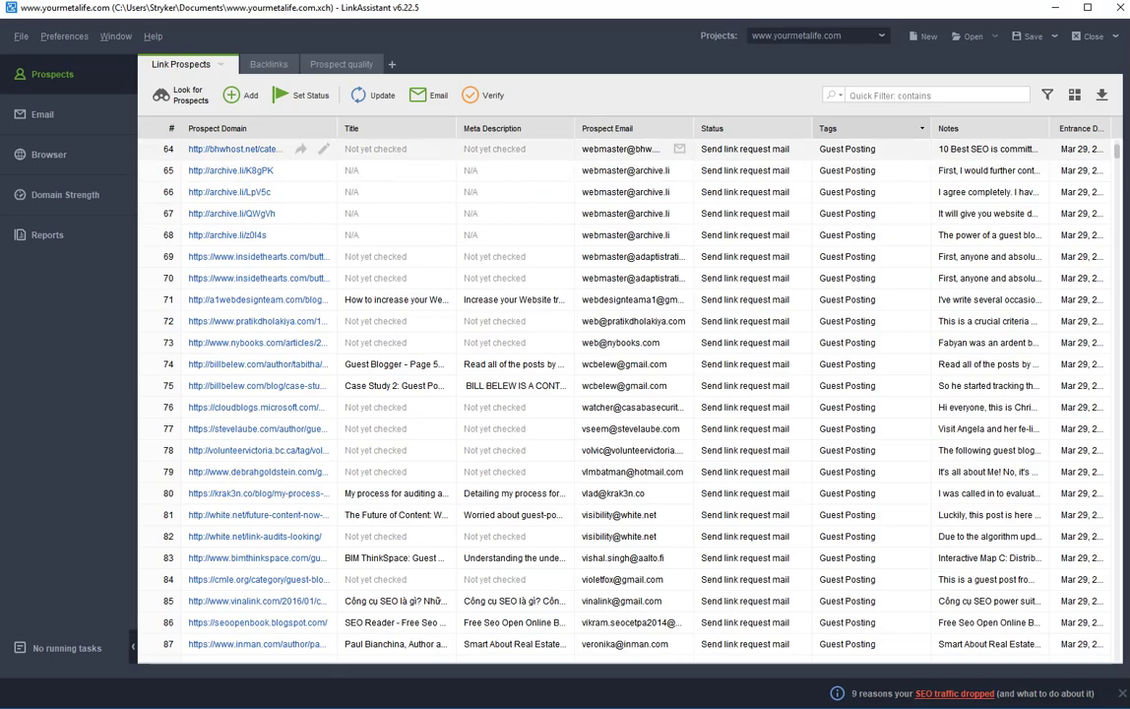
pyautogui.moveTo(1118, 150)
pyautogui.mouseDown()
pyautogui.moveTo(1117, 652)
pyautogui.moveTo(1117, 146)
pyautogui.mouseUp()
pyautogui.click(926, 95)
pyautogui.write('competi')
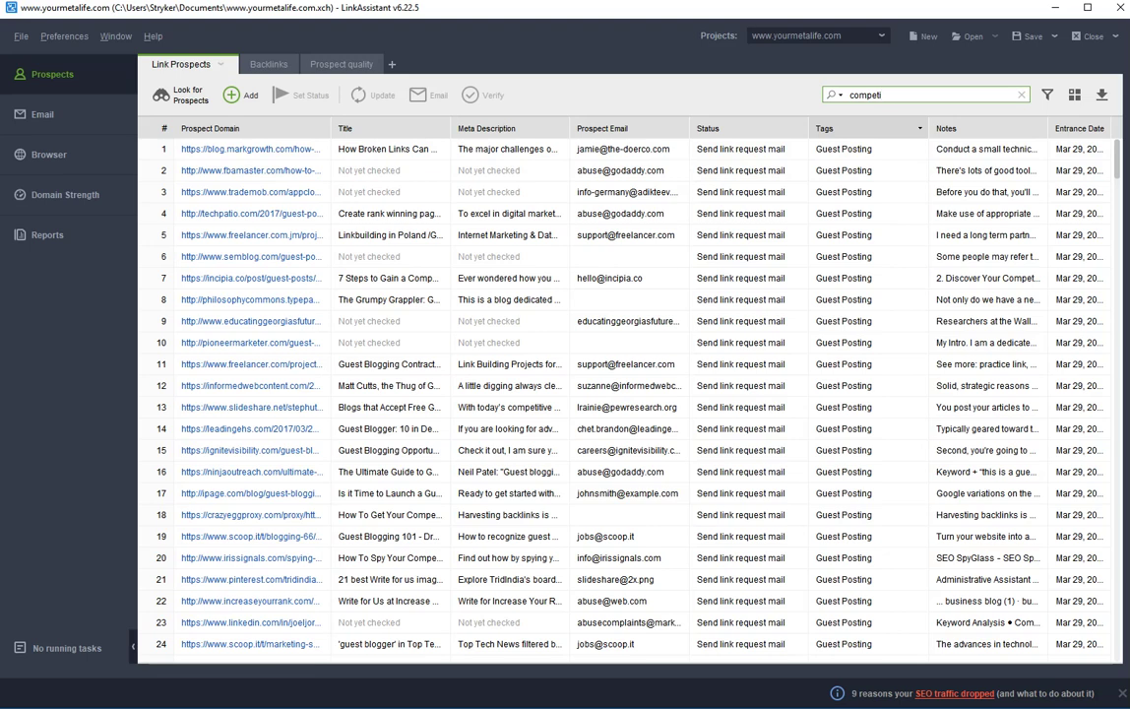
# Open the Competitor Backlinks prospect news.business-news-blog.eu in the internal browser and look through its posts, continuing to page 3
pyautogui.scroll(-20, 630, 394)
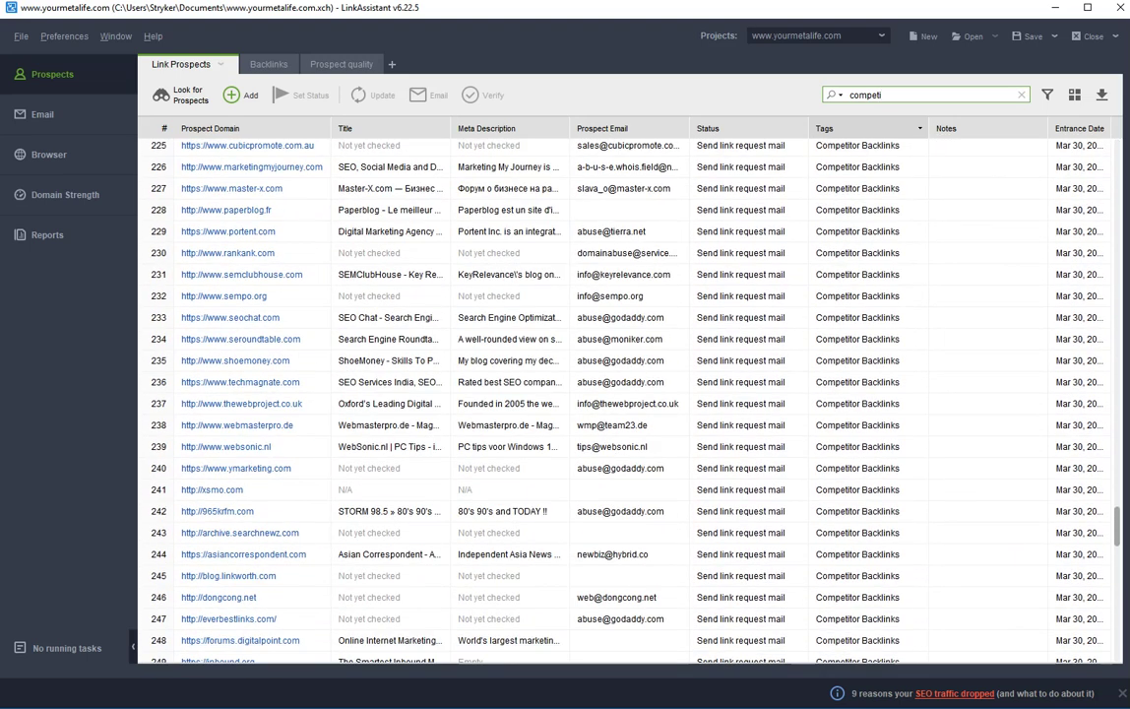
pyautogui.scroll(3, 492, 347)
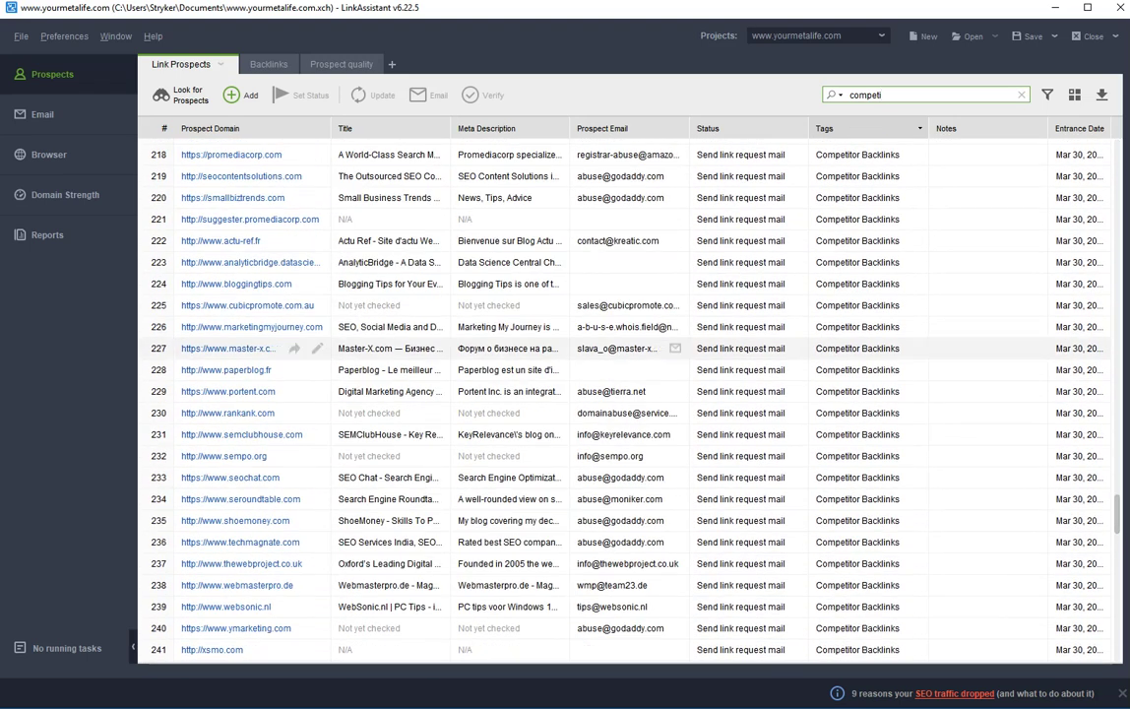
pyautogui.scroll(2, 493, 348)
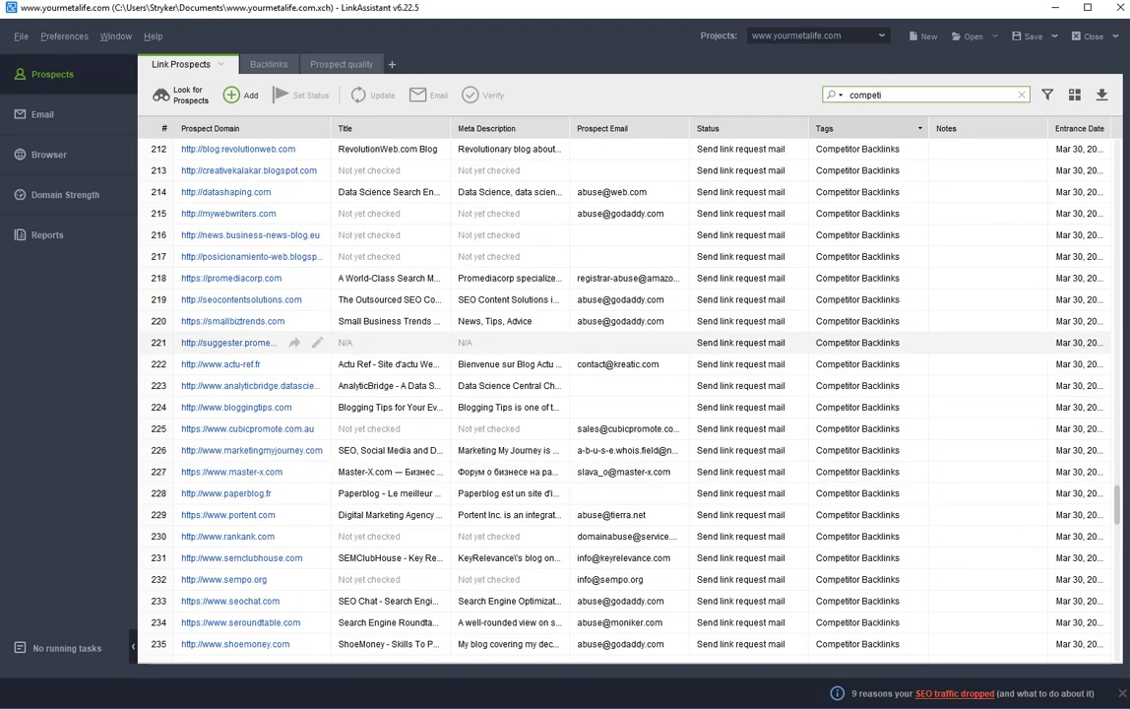
pyautogui.scroll(2, 492, 343)
pyautogui.scroll(-2, 492, 343)
pyautogui.click(293, 234)
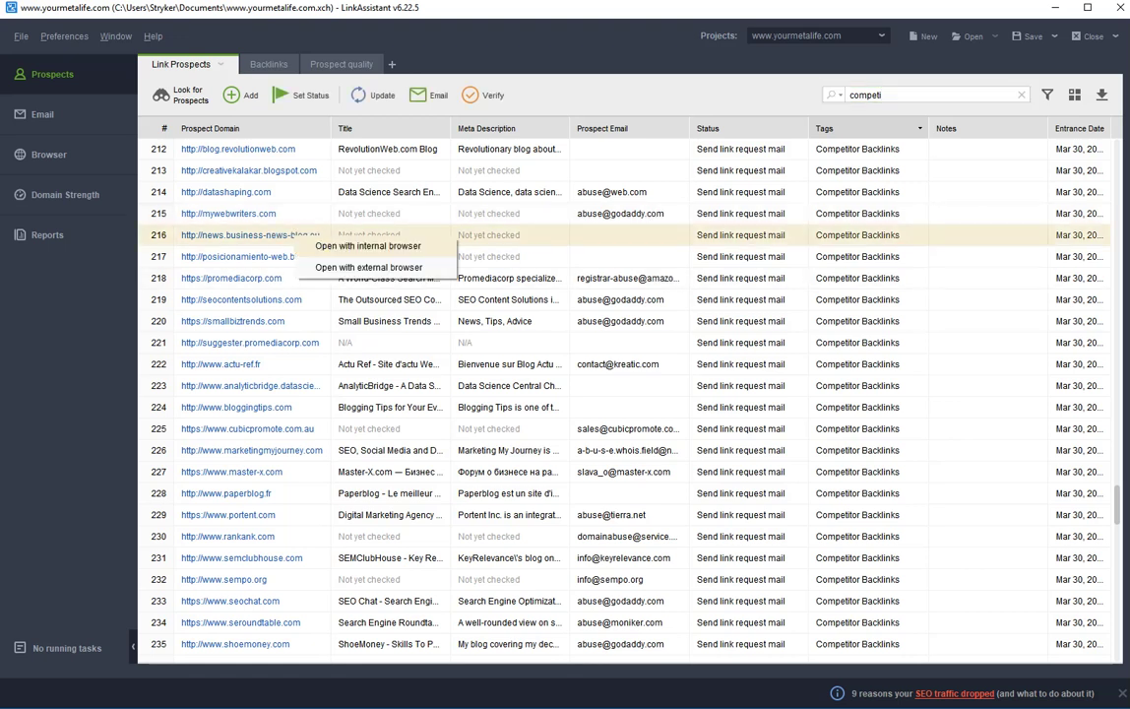
pyautogui.click(367, 245)
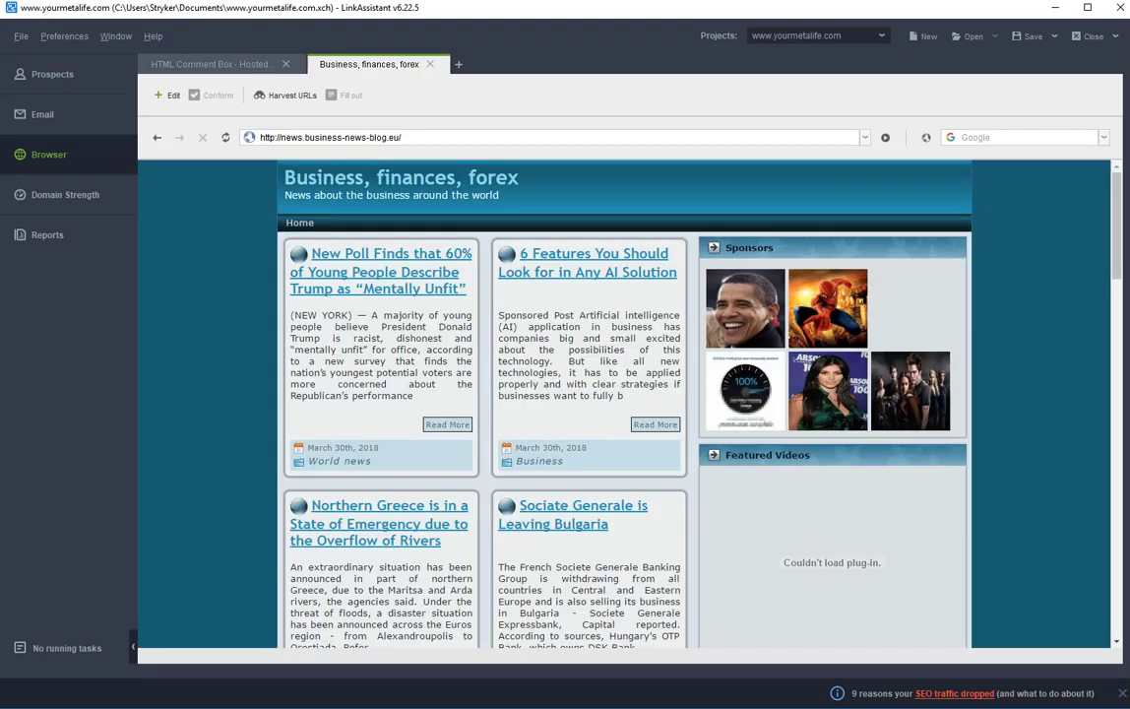
pyautogui.scroll(-5, 630, 403)
pyautogui.scroll(5, 536, 462)
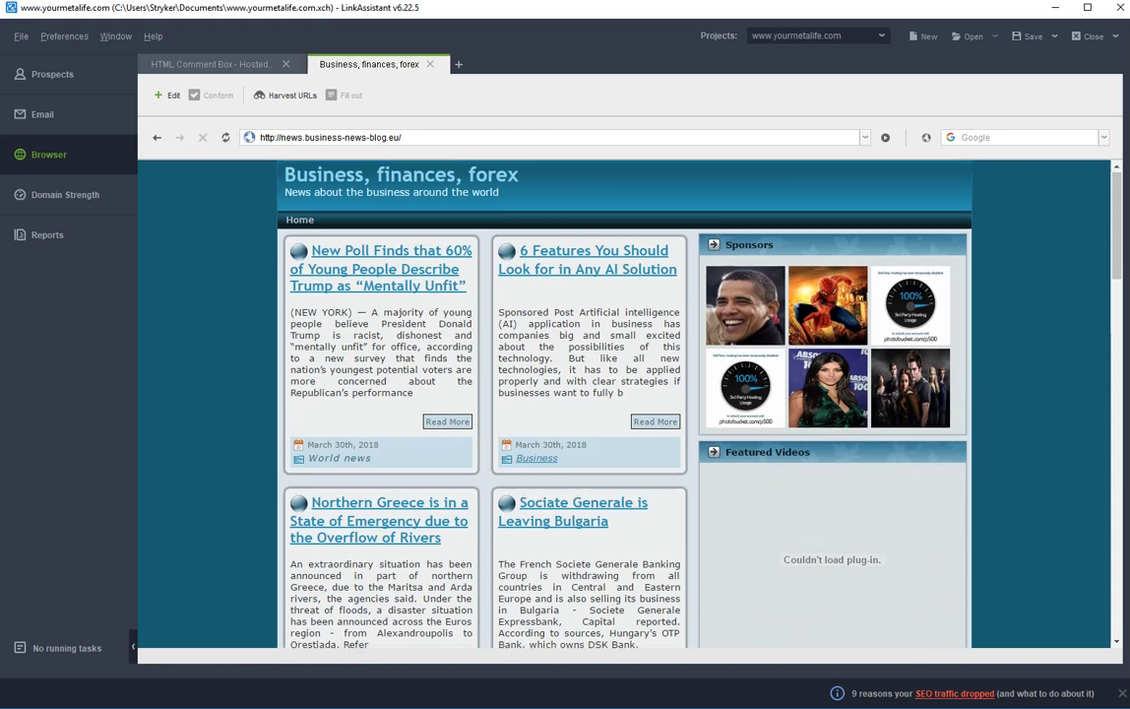
pyautogui.scroll(-9, 537, 463)
pyautogui.scroll(-2, 537, 463)
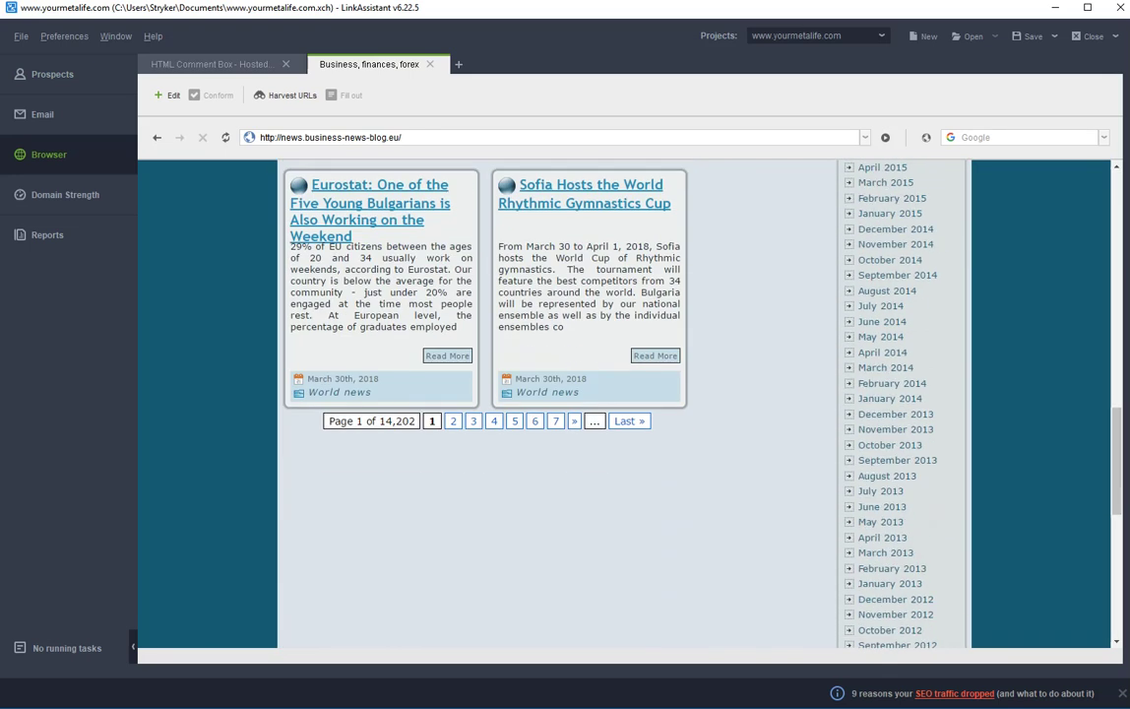
pyautogui.click(473, 421)
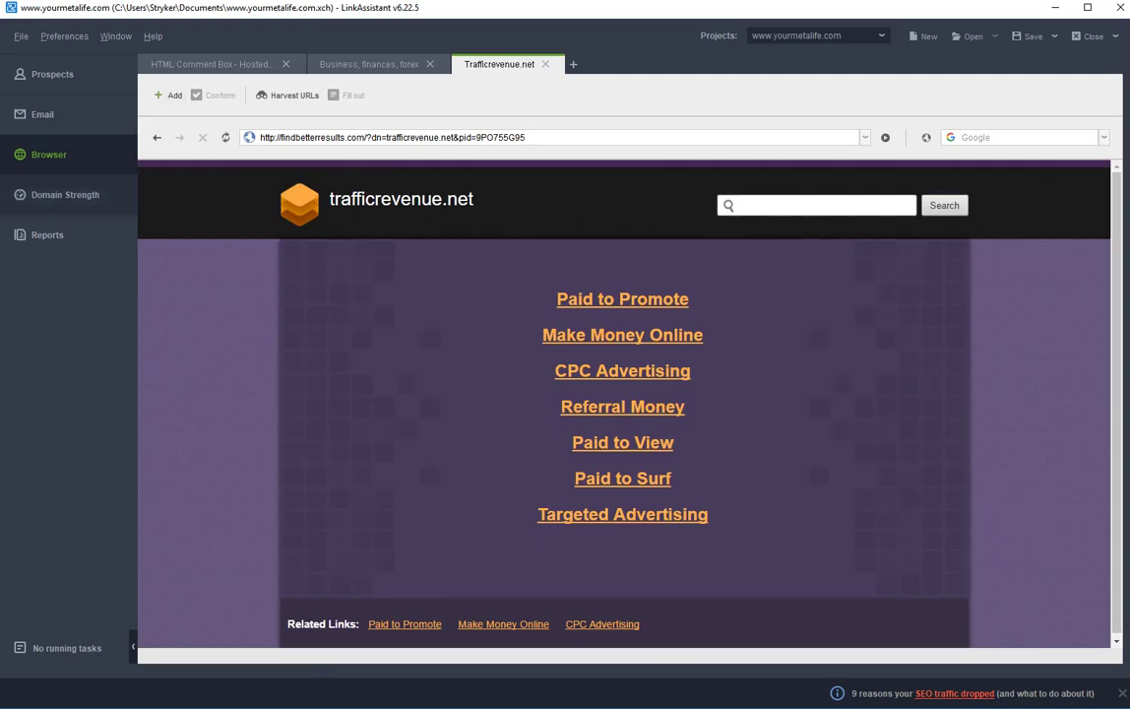
# Close all web pages open in the internal browser, including the blog, the Trafficrevenue.net pop-up and HTML Comment Box
pyautogui.click(369, 64)
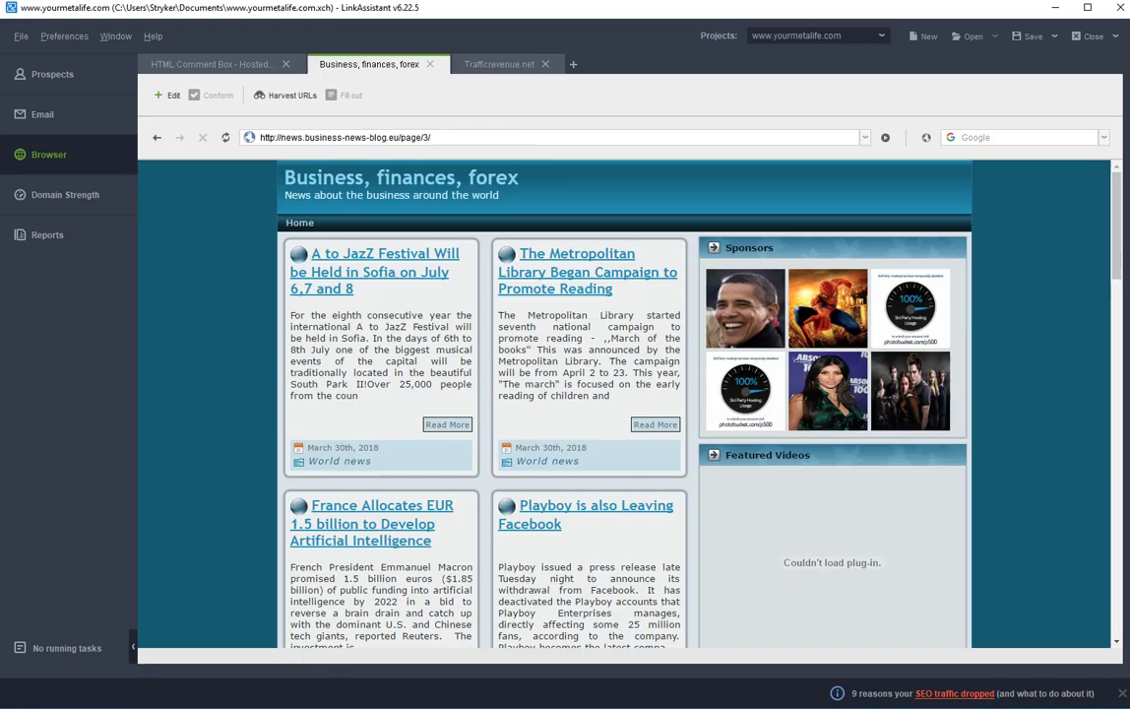
pyautogui.click(430, 64)
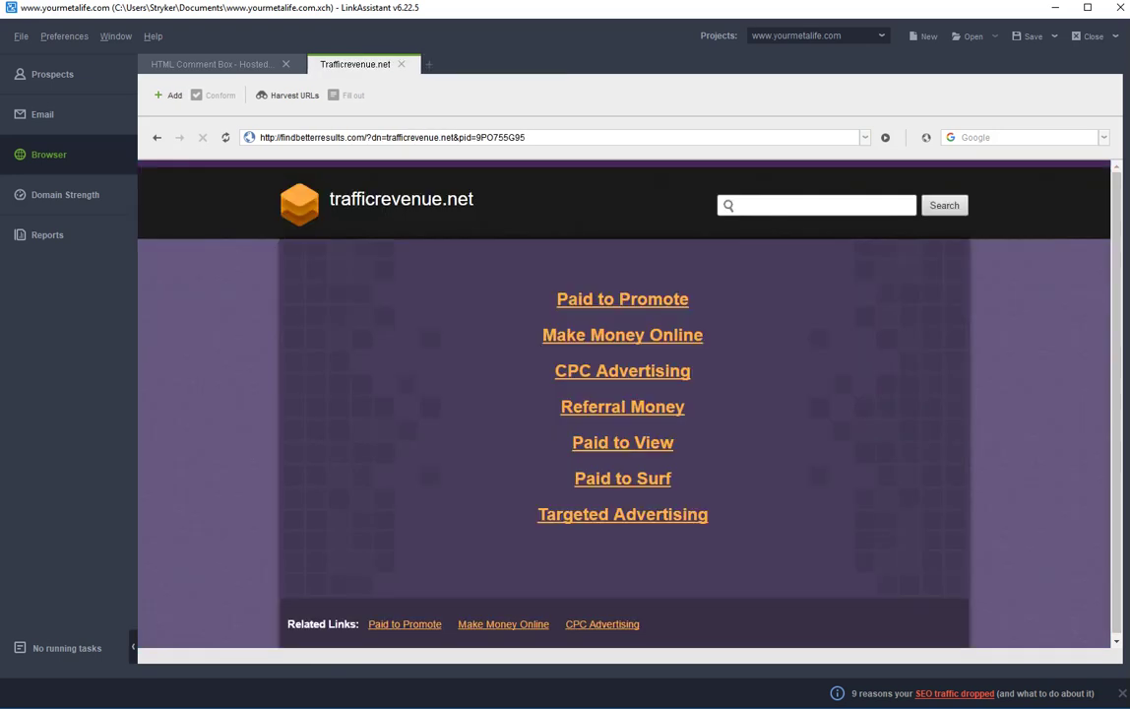
pyautogui.click(401, 64)
pyautogui.click(286, 64)
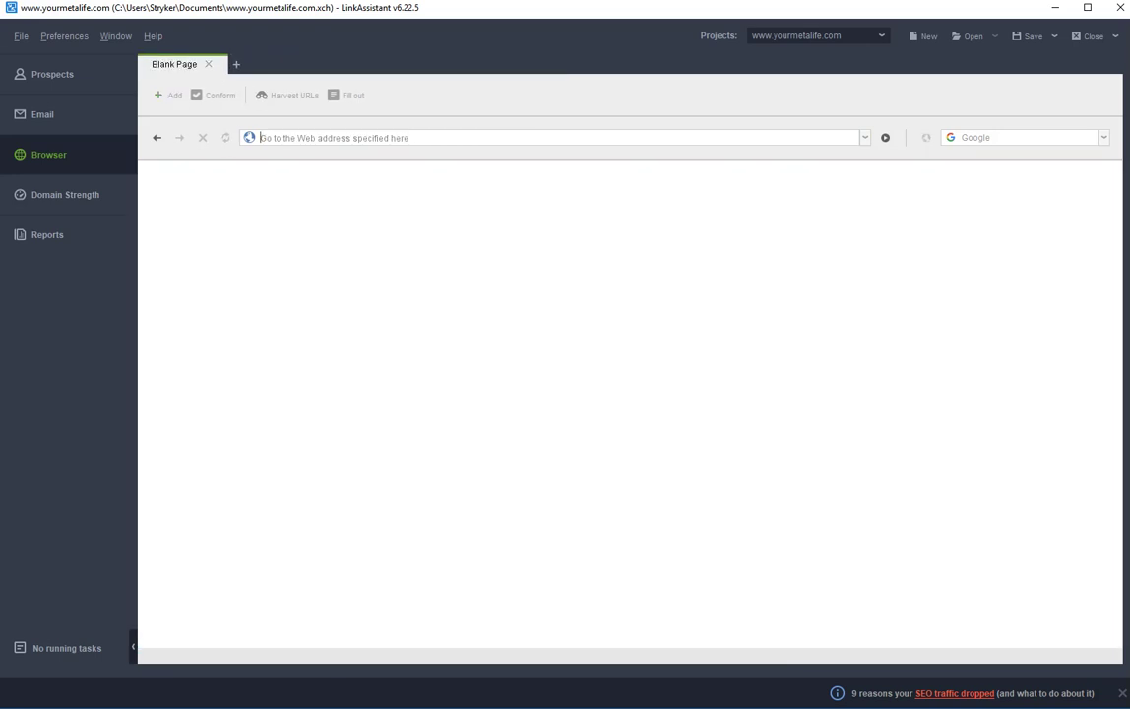
# Open the prospect smallbiztrends.com from the link prospects list in the internal browser, view the page, and go back to the blank page
pyautogui.click(52, 74)
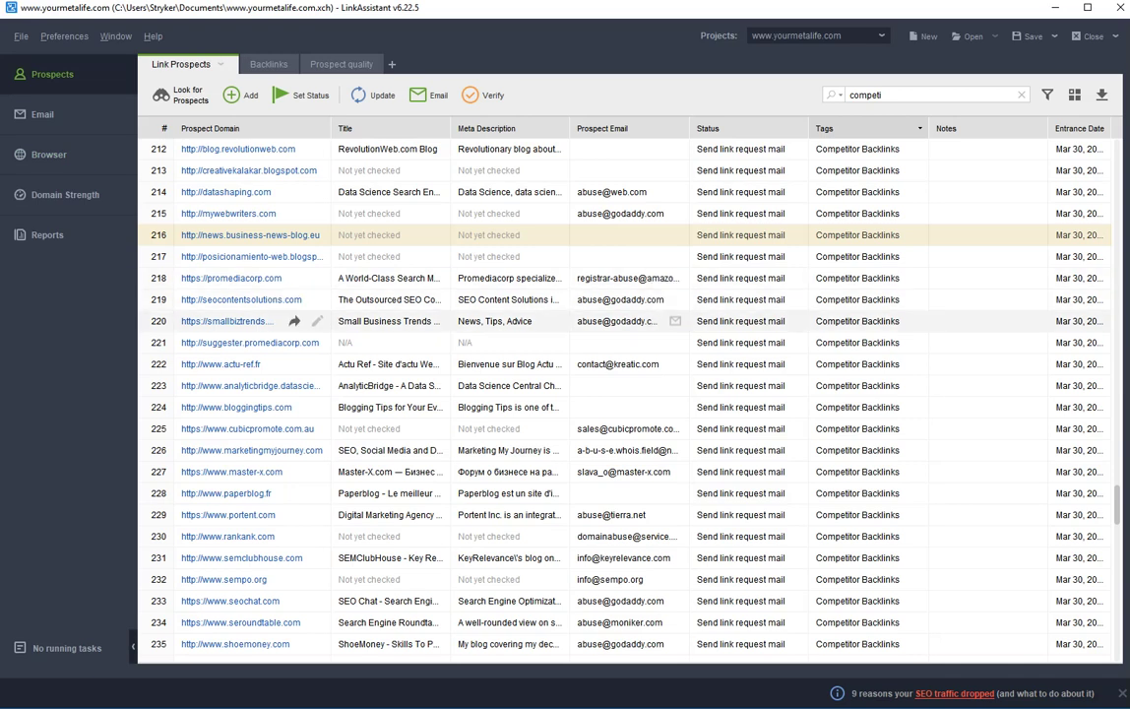
pyautogui.click(293, 321)
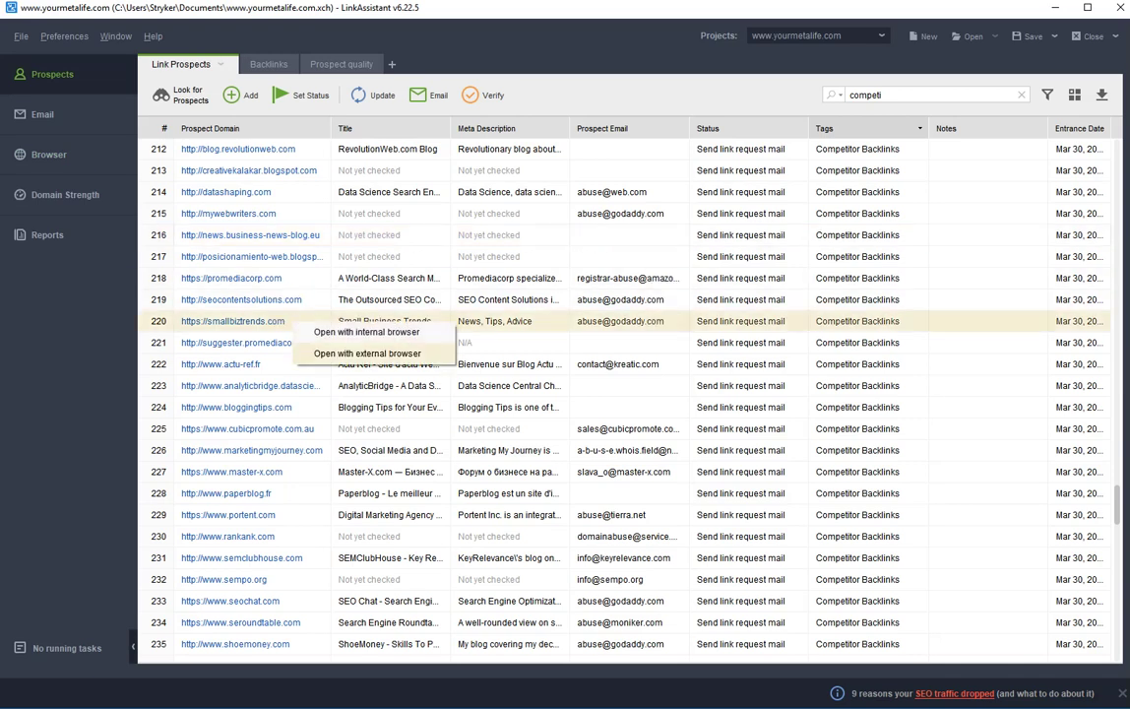
pyautogui.click(366, 332)
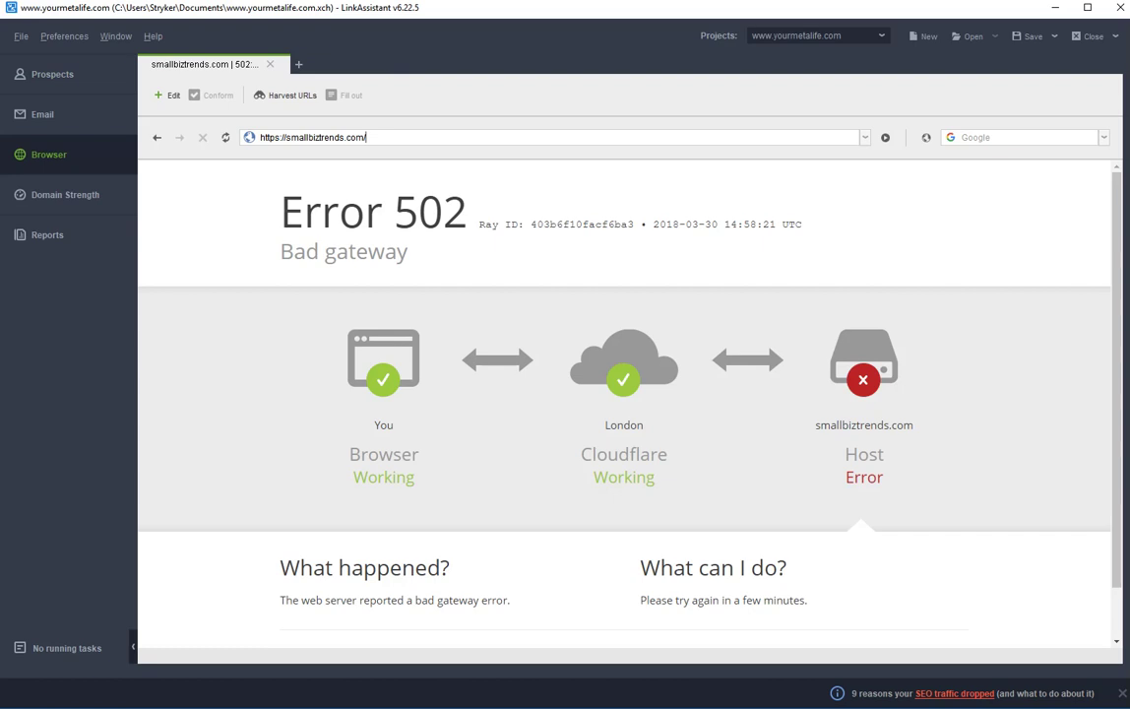
pyautogui.scroll(-1, 624, 404)
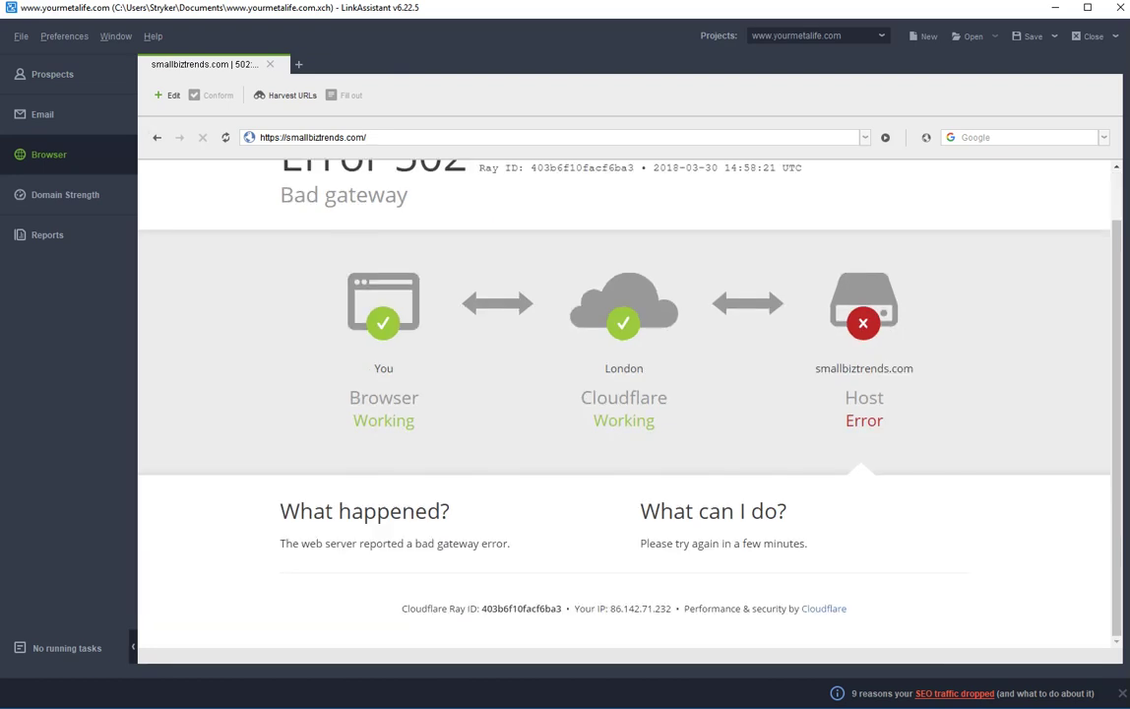
pyautogui.scroll(1, 624, 403)
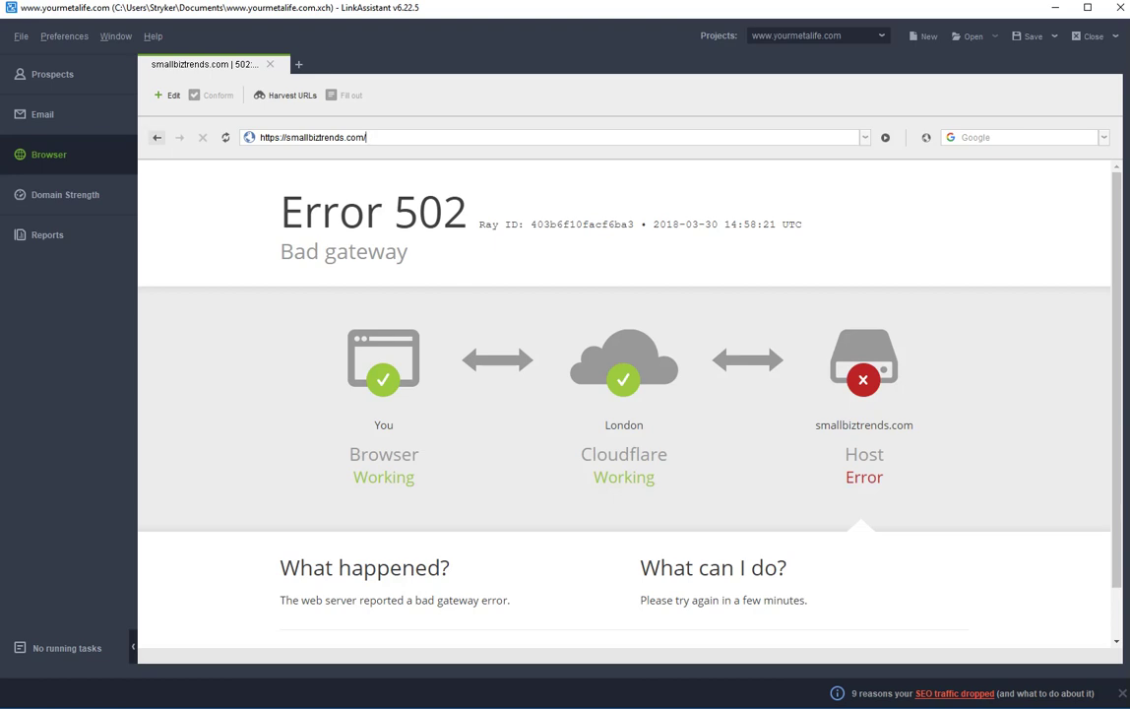
pyautogui.click(156, 138)
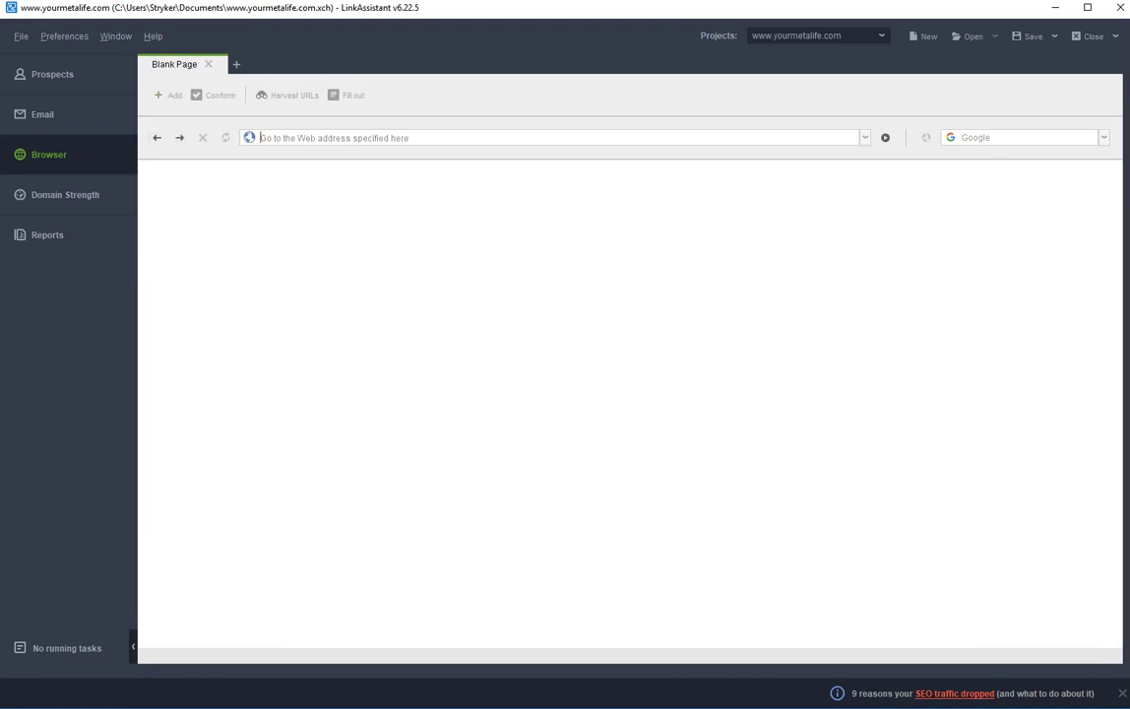
pyautogui.click(52, 74)
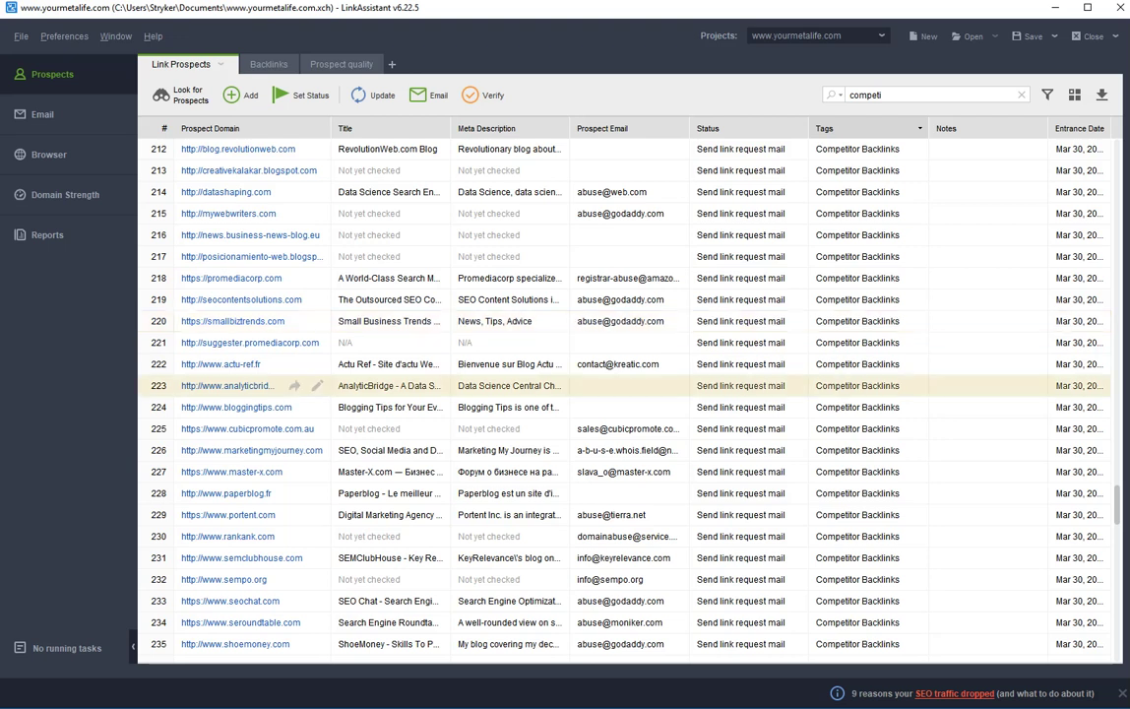
pyautogui.click(294, 386)
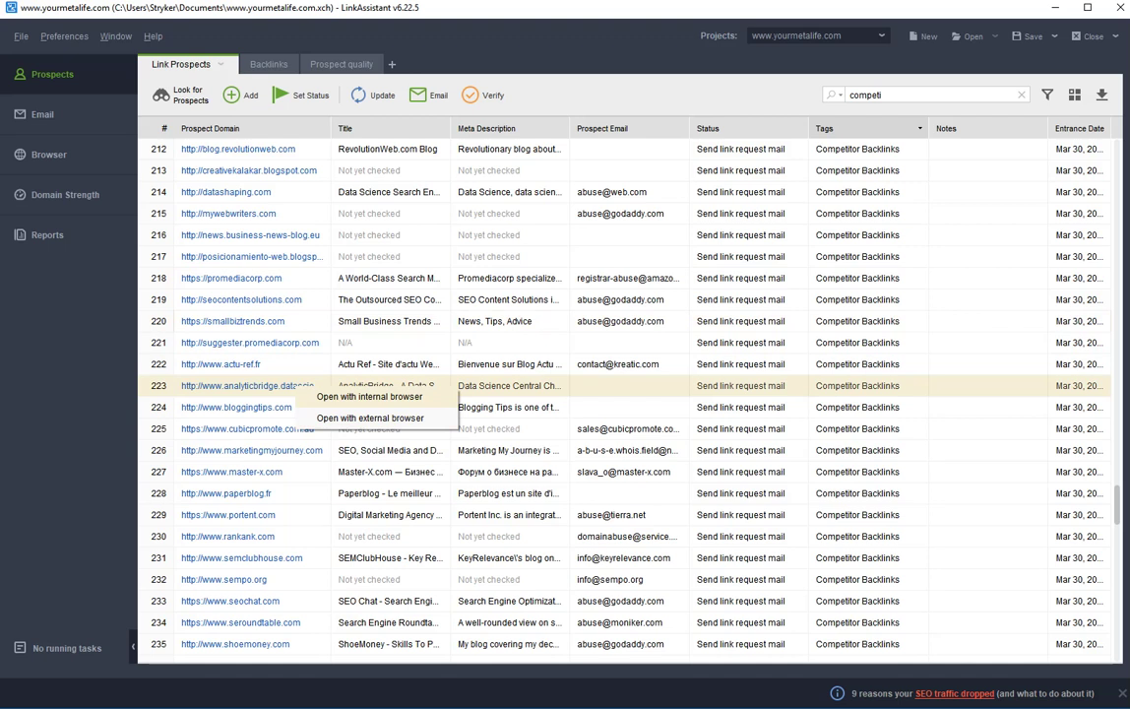
pyautogui.click(370, 396)
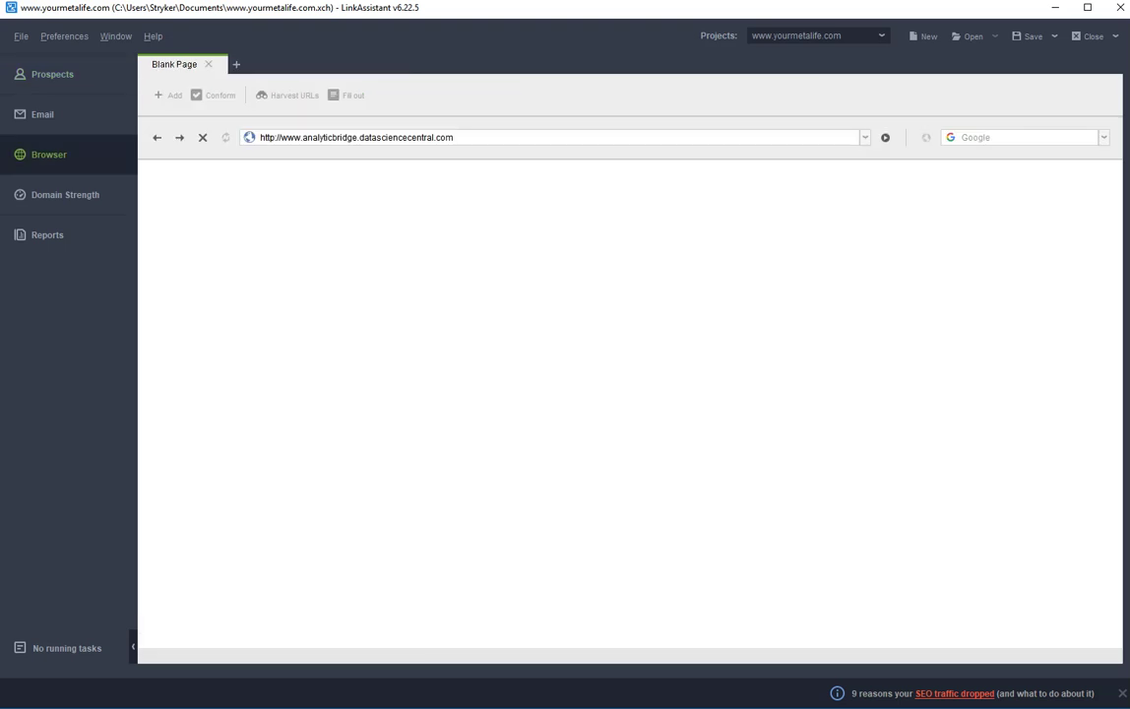
# Examine the AnalyticBridge home page, including its webinars, blog posts, books and forum sections, and return to the link prospects list
pyautogui.scroll(-5, 630, 403)
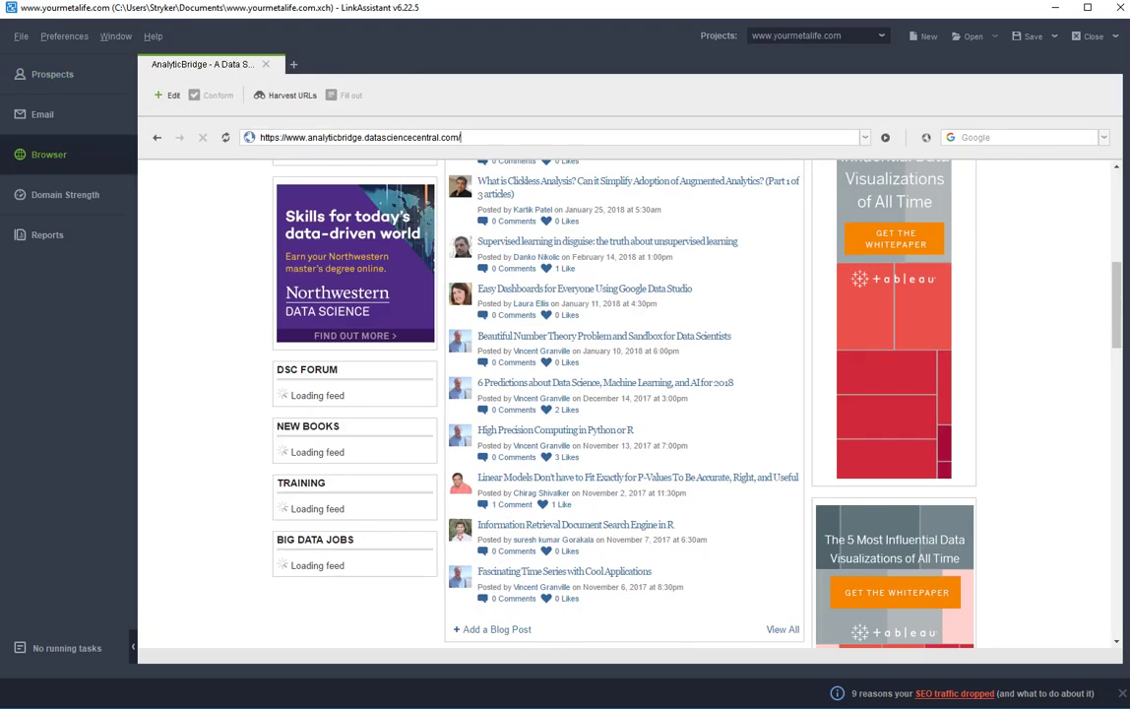
pyautogui.scroll(2, 630, 404)
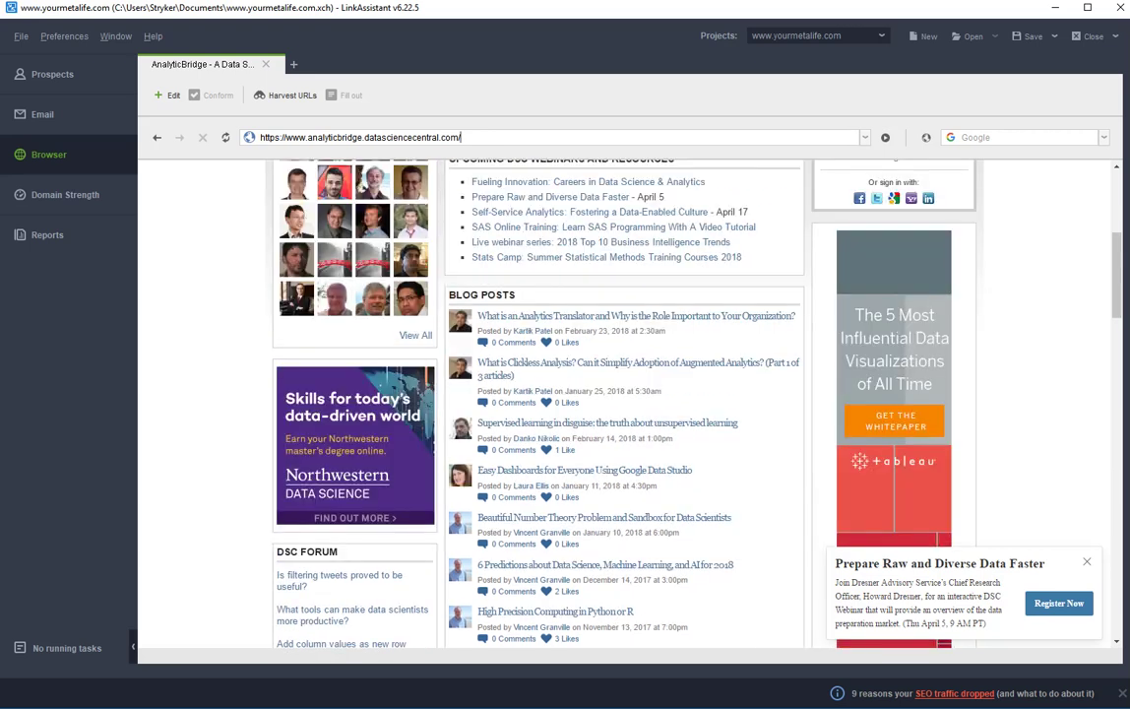
pyautogui.scroll(5, 630, 403)
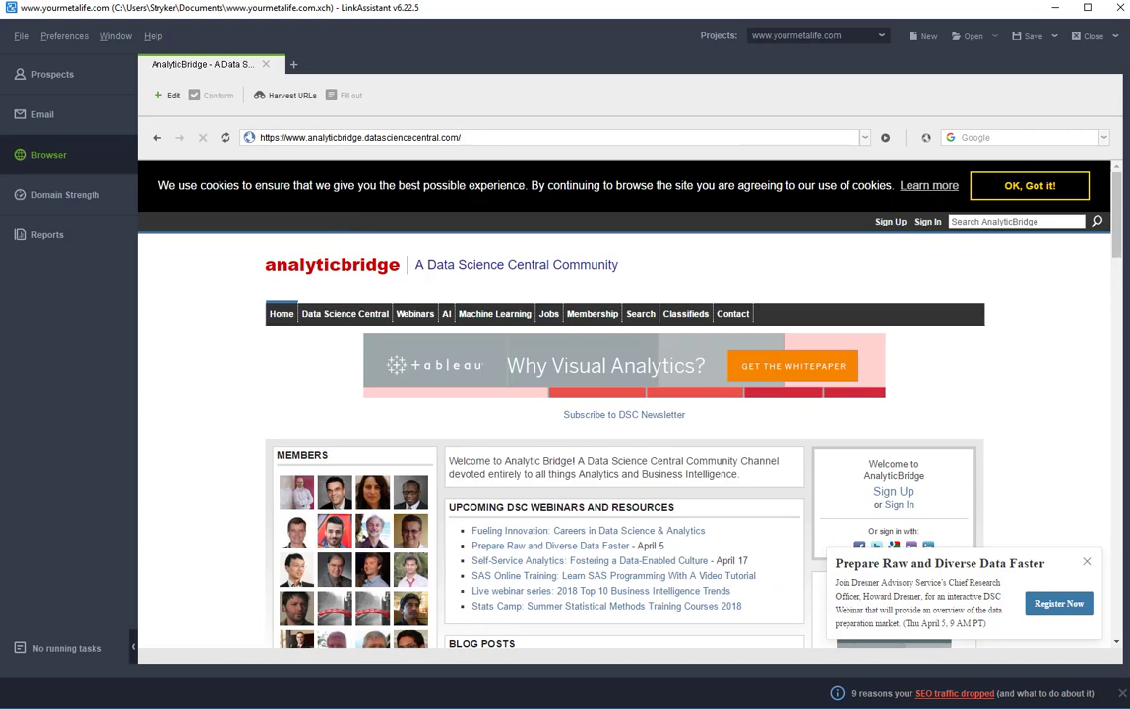
pyautogui.scroll(-3, 624, 404)
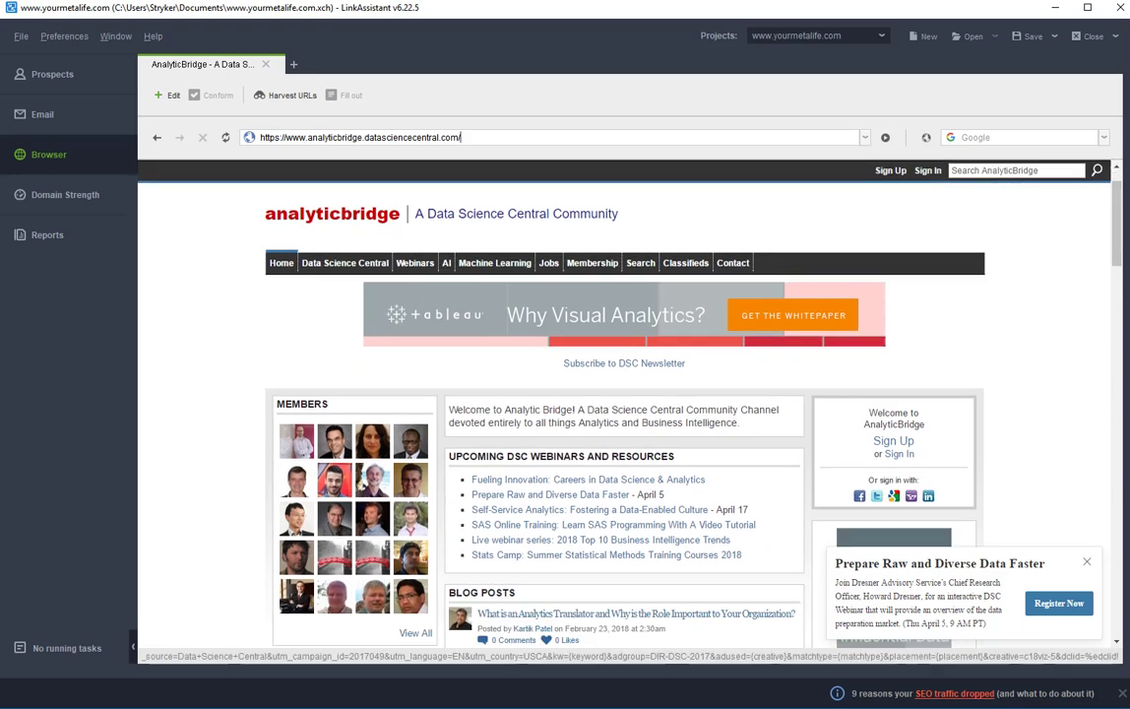
pyautogui.scroll(-9, 624, 404)
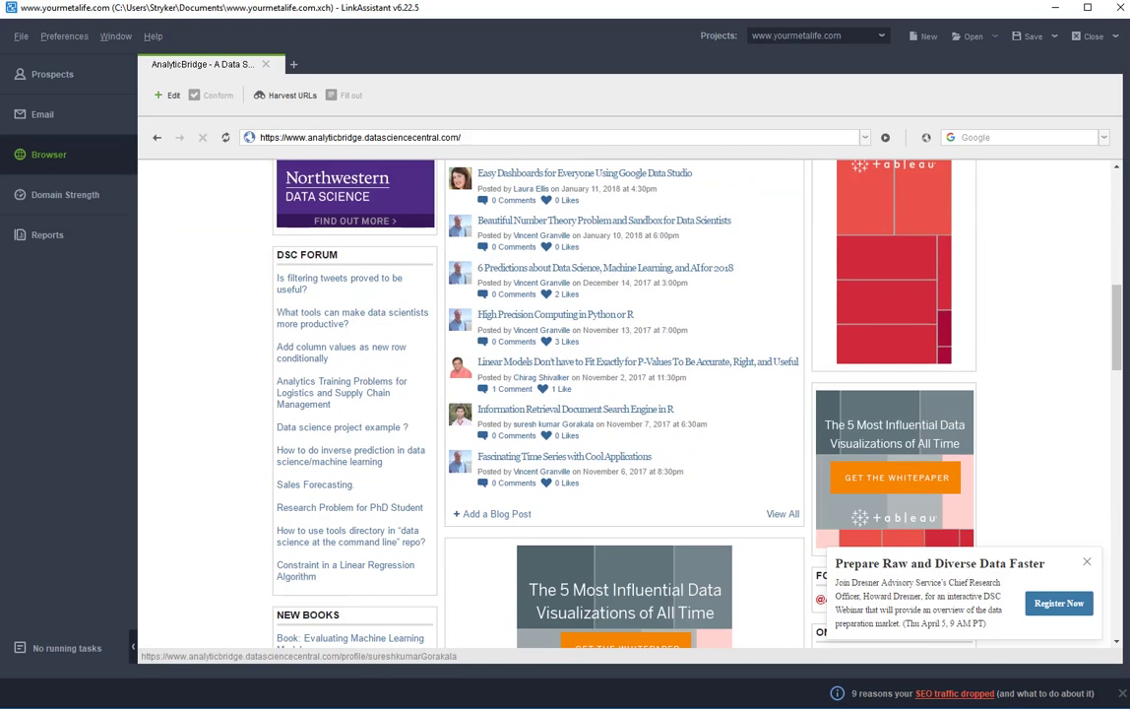
pyautogui.scroll(-4, 624, 404)
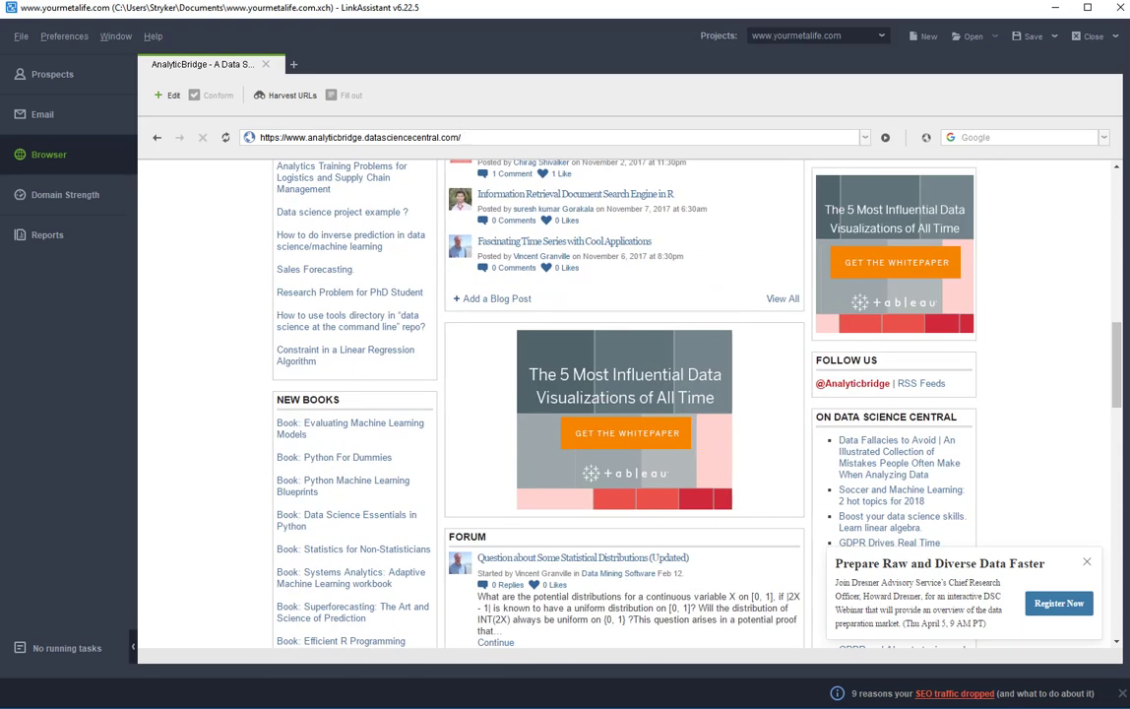
pyautogui.scroll(3, 624, 403)
pyautogui.scroll(10, 625, 404)
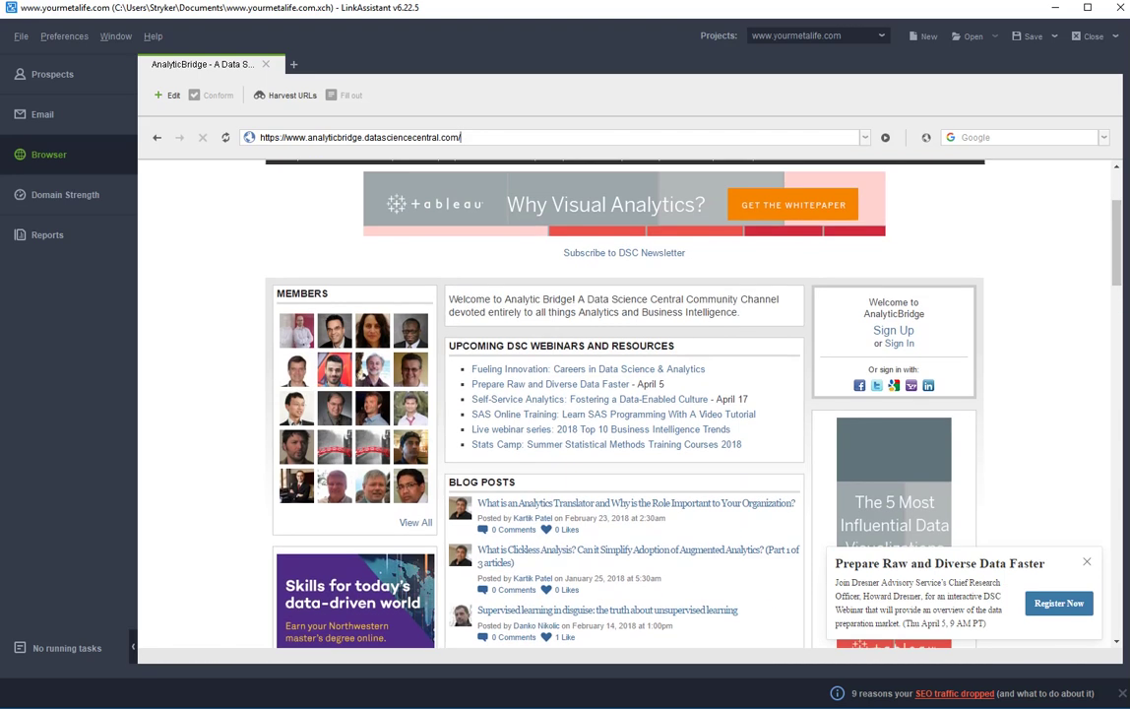
pyautogui.scroll(-4, 624, 404)
pyautogui.scroll(-3, 624, 403)
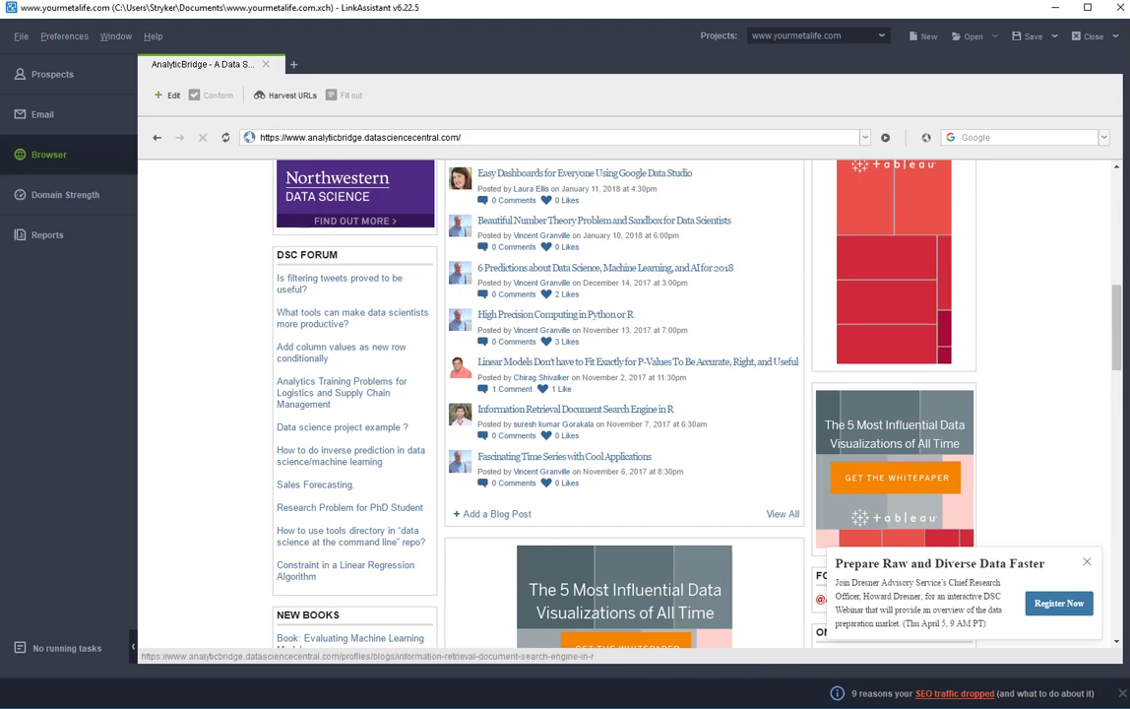
pyautogui.scroll(8, 624, 404)
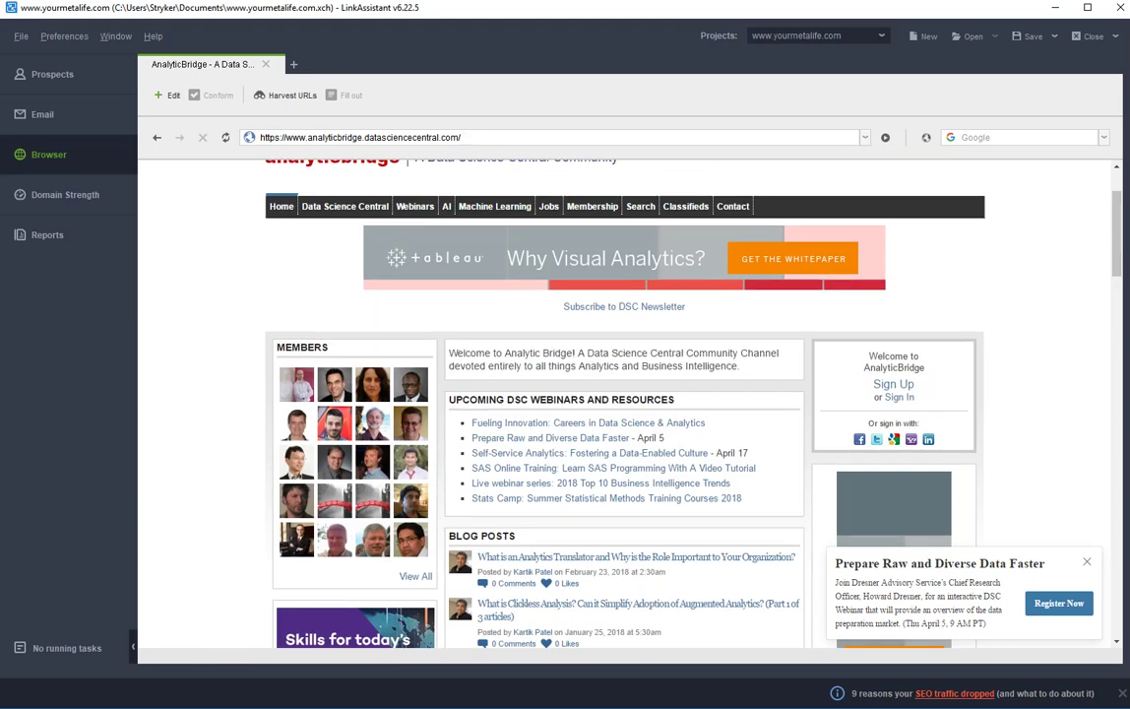
pyautogui.scroll(2, 624, 404)
pyautogui.click(49, 74)
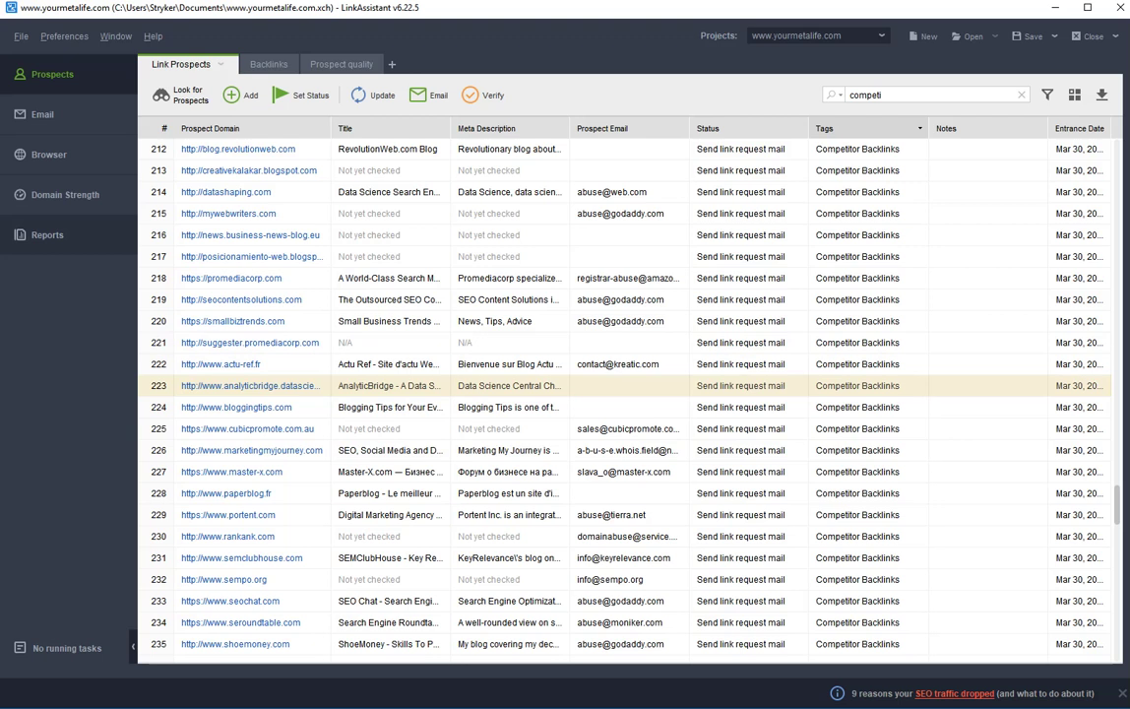
# View the Link Prospect Management report, looking over its progress graph and partner statuses
pyautogui.click(47, 234)
pyautogui.scroll(-3, 727, 394)
pyautogui.scroll(2, 726, 394)
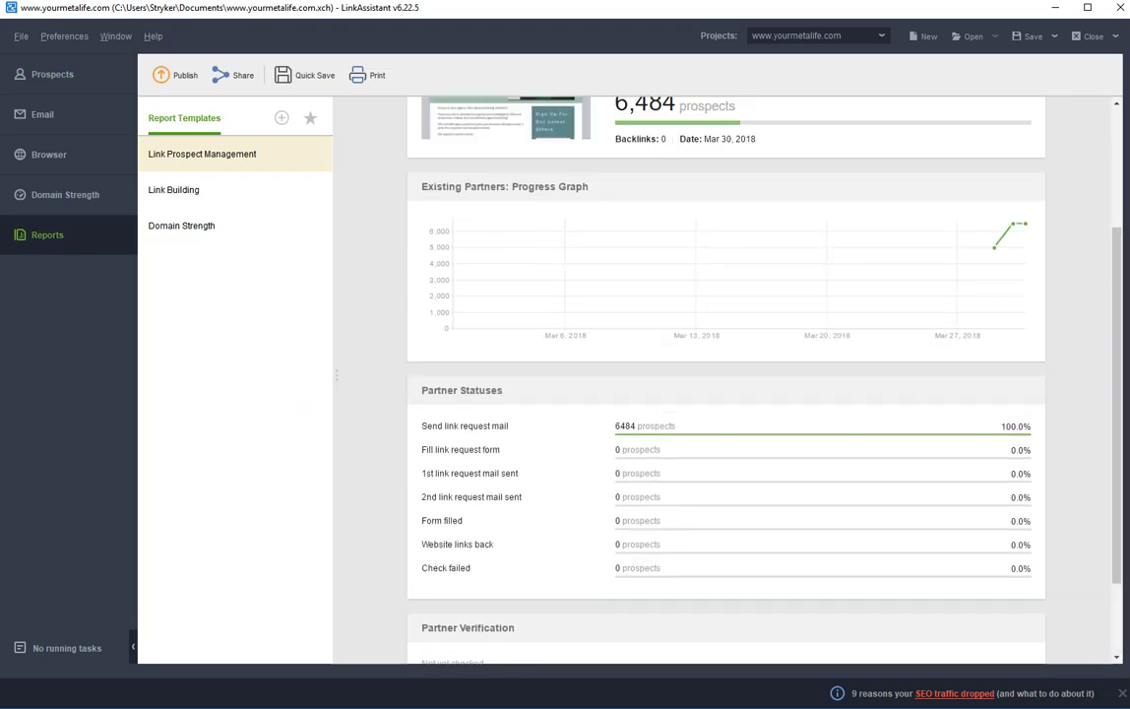